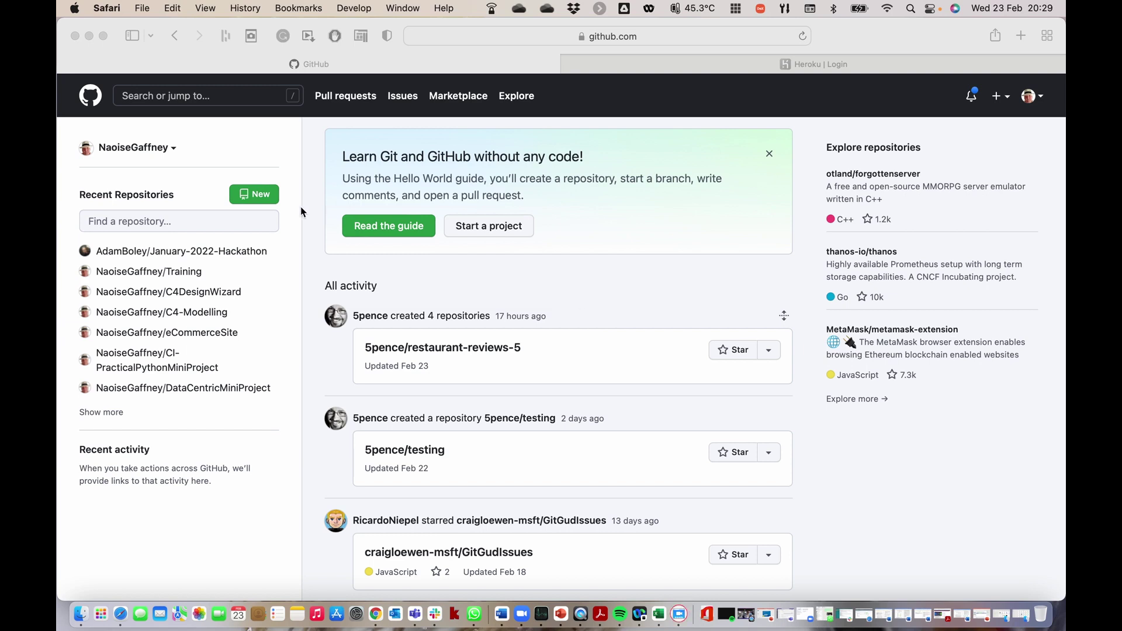
- Start a new GitHub repository from gitpod-full-template named pipeline-of-love
left_click(232, 222)
left_click(262, 196)
left_click(398, 274)
left_click(387, 335)
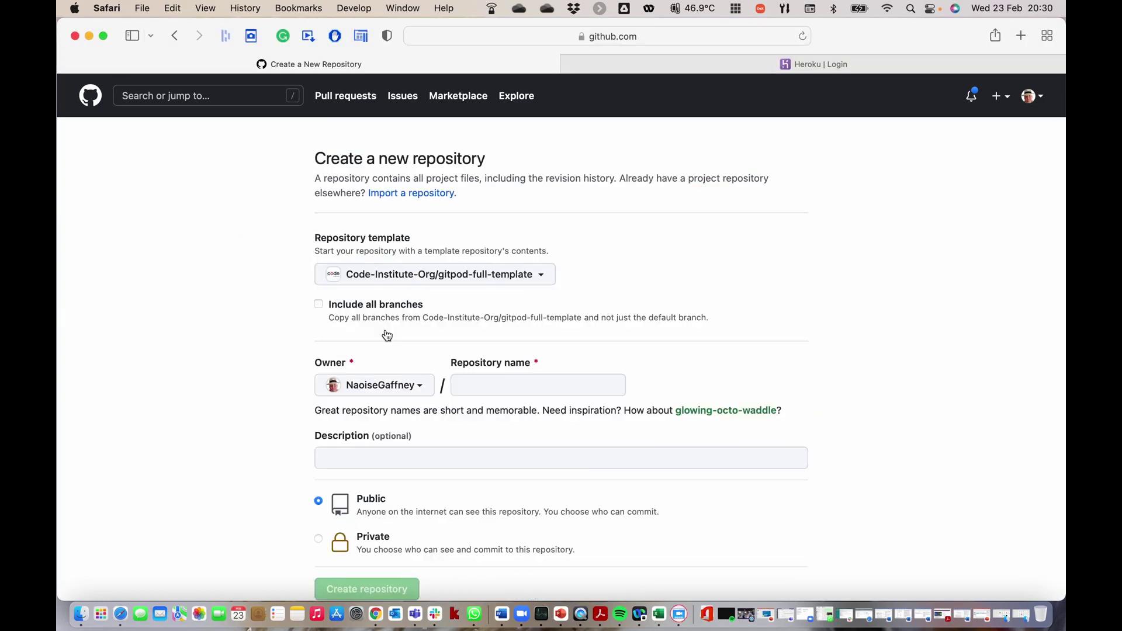
left_click(508, 387)
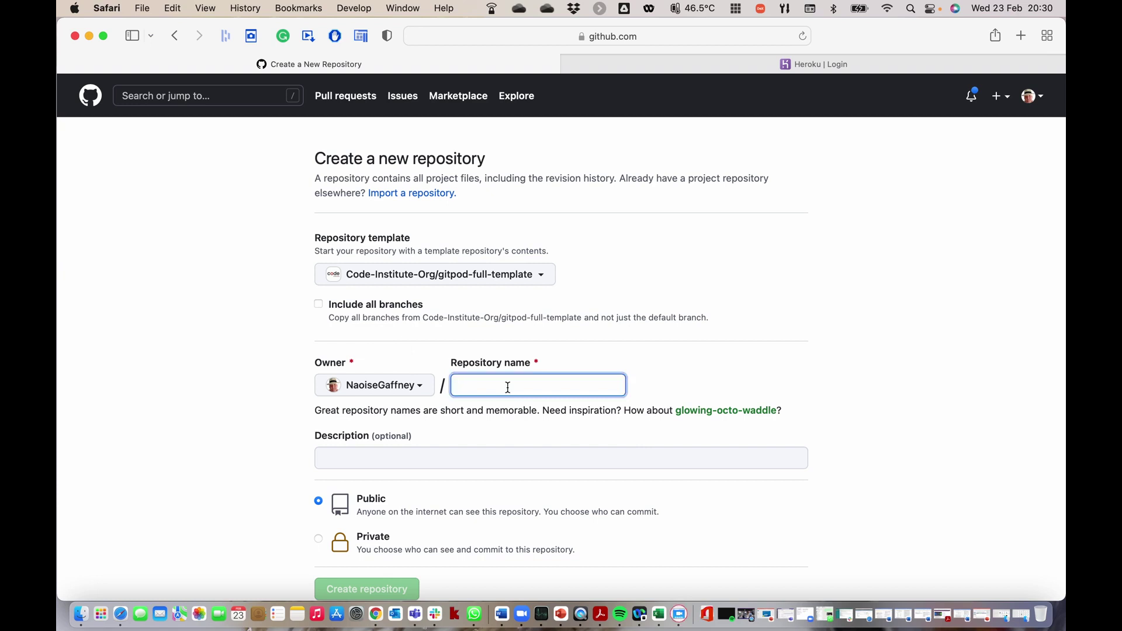
type("pipeline")
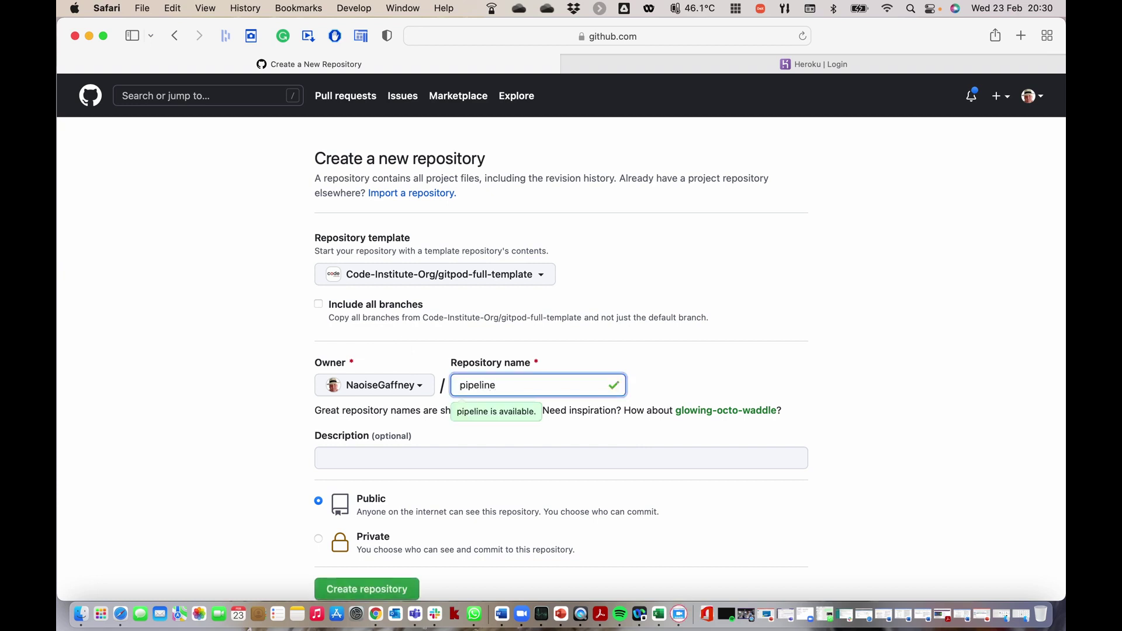
type("oflove")
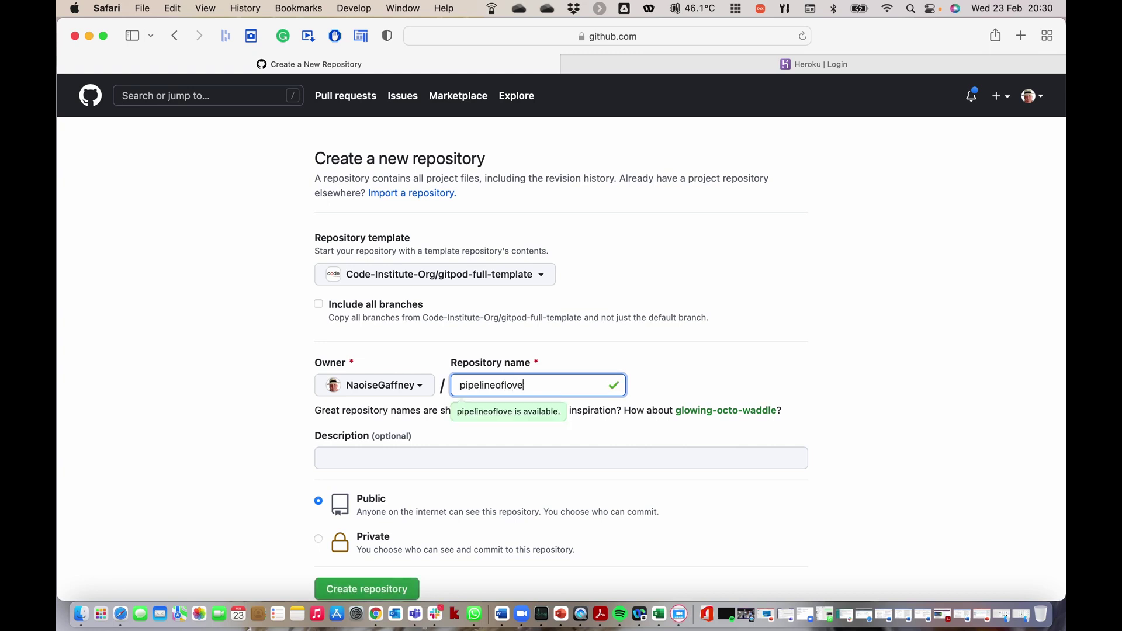
left_click(502, 385)
type("-")
left_click(510, 385)
type("-")
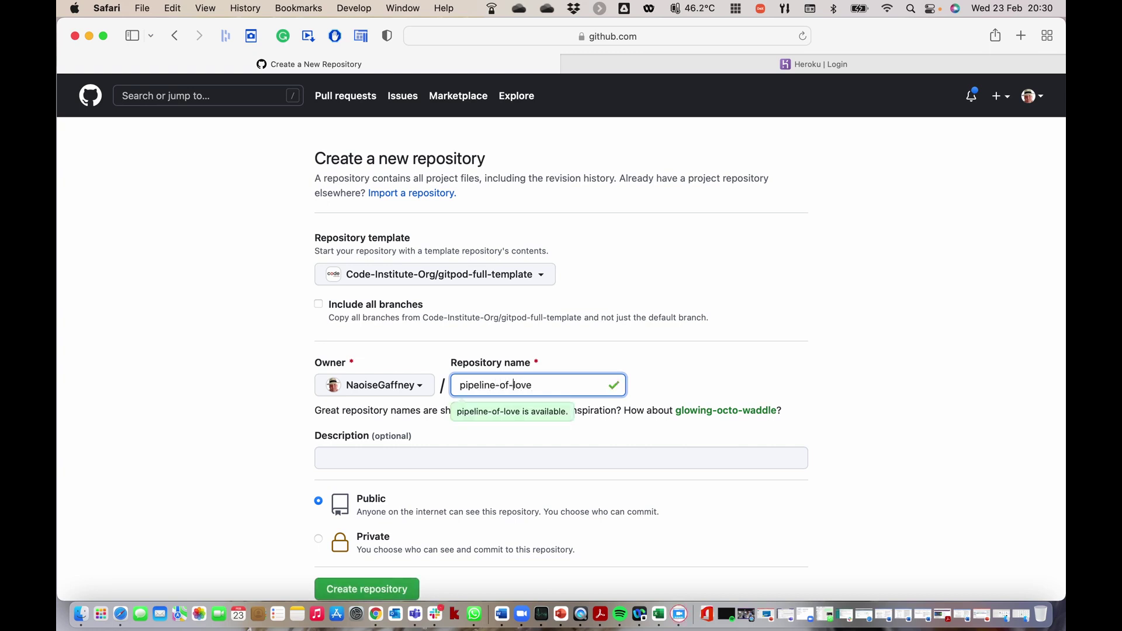
- Describe it as 'Pipeline of Love: CI/CD Workflow Walkthrough Video.' and create the public repository
left_click(593, 461)
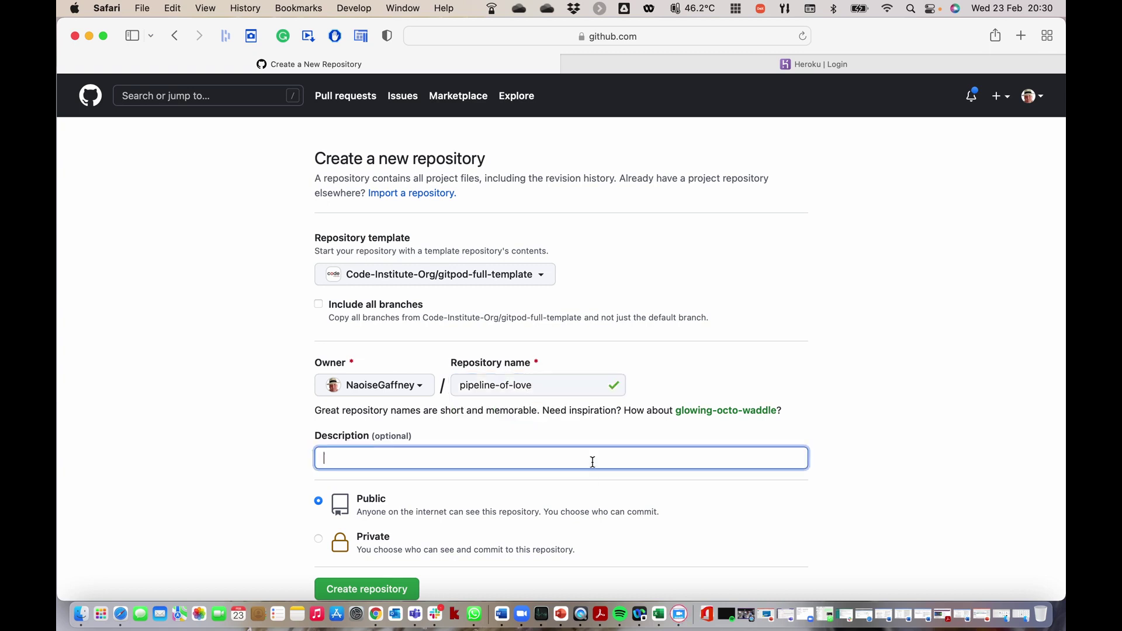
type("Pipeline of Love: CI/CD Wor")
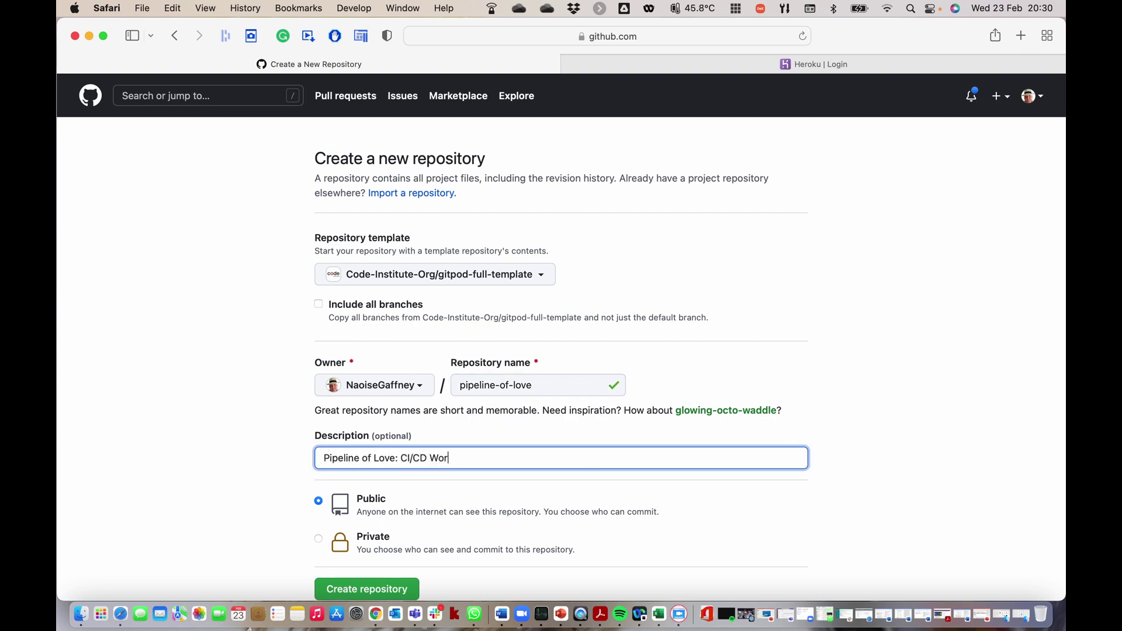
type("kflow Walkthrough Video.")
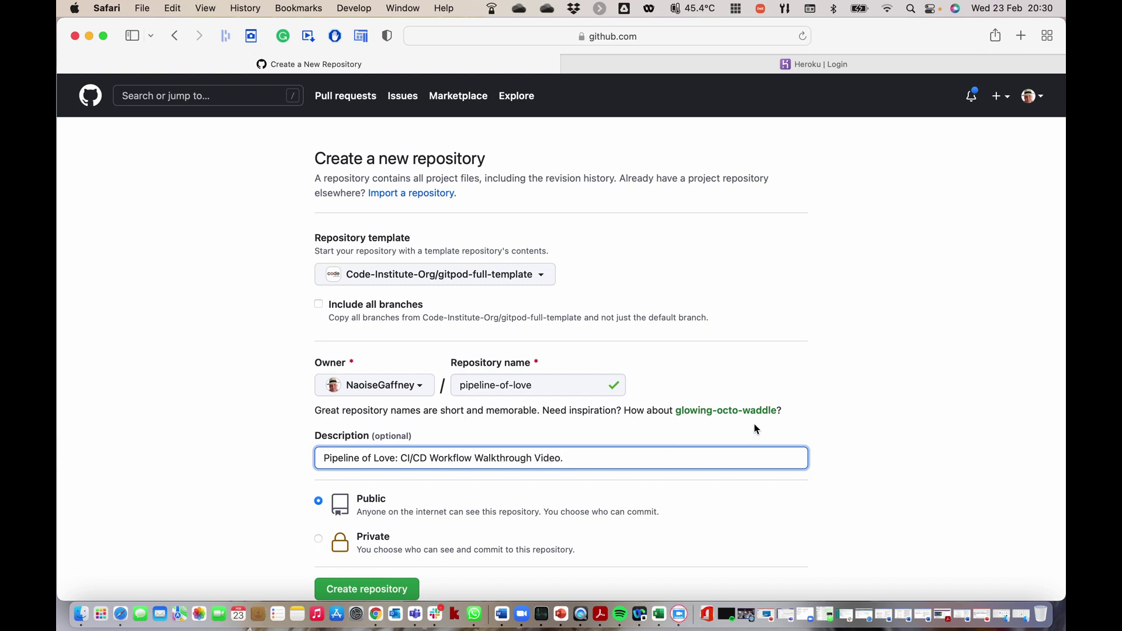
scroll(746, 428, "down", 1)
scroll(745, 424, "down", 3)
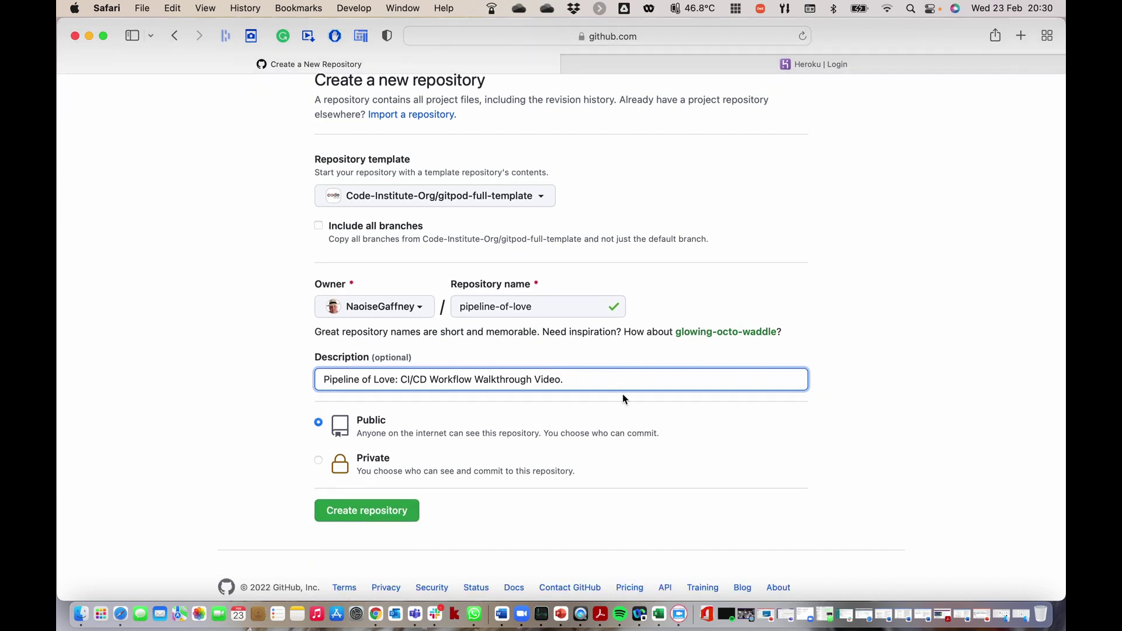
scroll(623, 395, "down", 1)
left_click(358, 487)
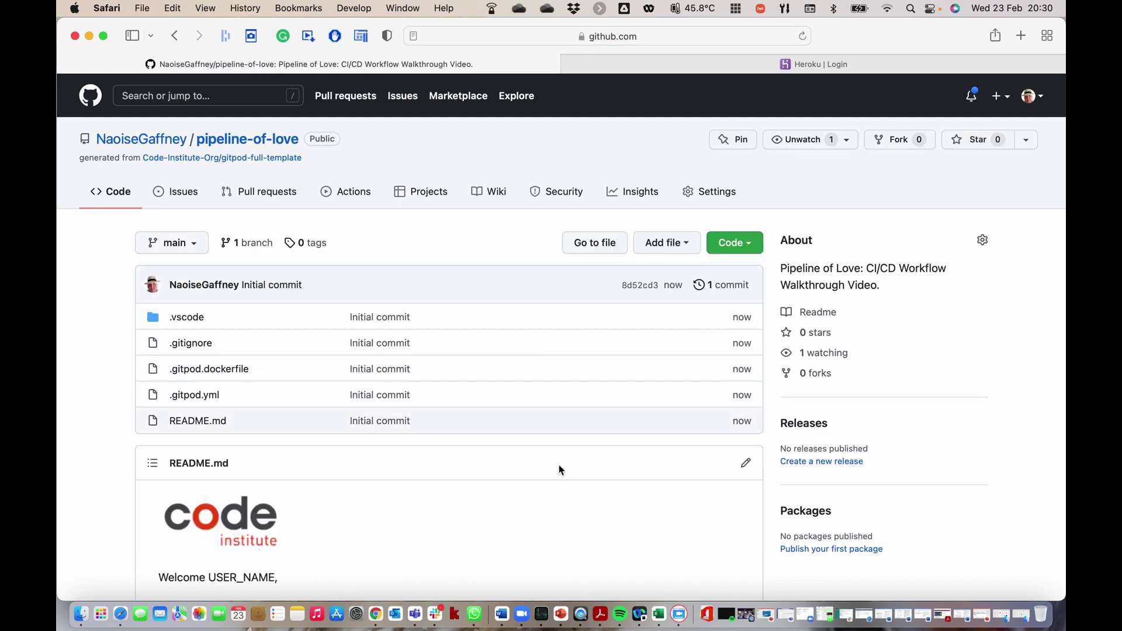
- Check the main branch list and scroll through the pipeline-of-love README
left_click(175, 242)
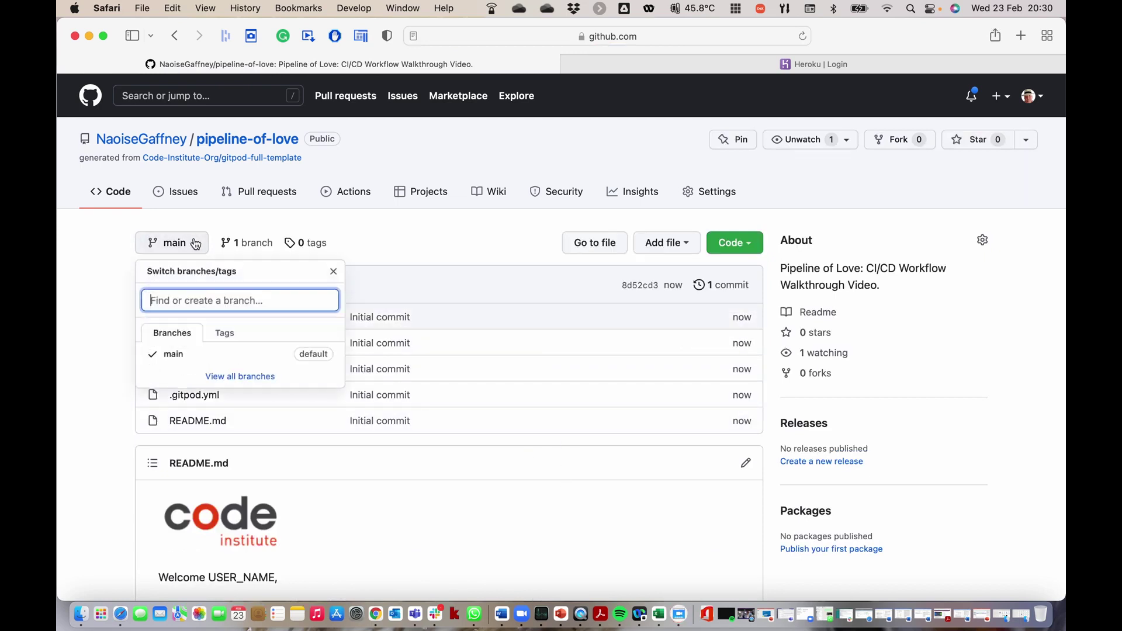
left_click(89, 284)
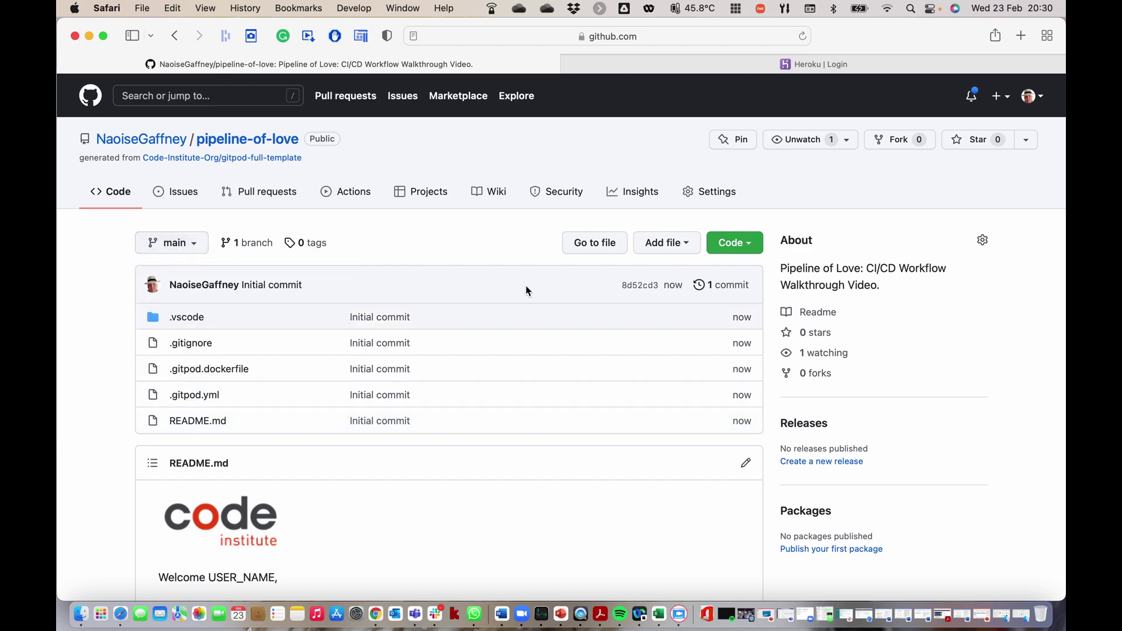
scroll(570, 374, "down", 7)
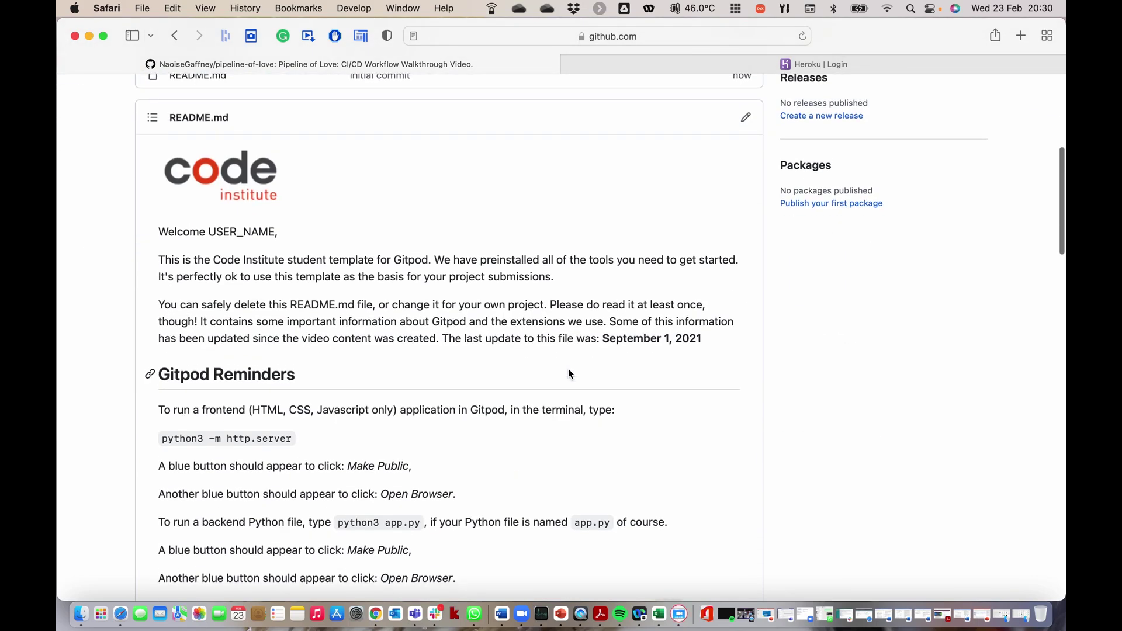
scroll(569, 374, "up", 8)
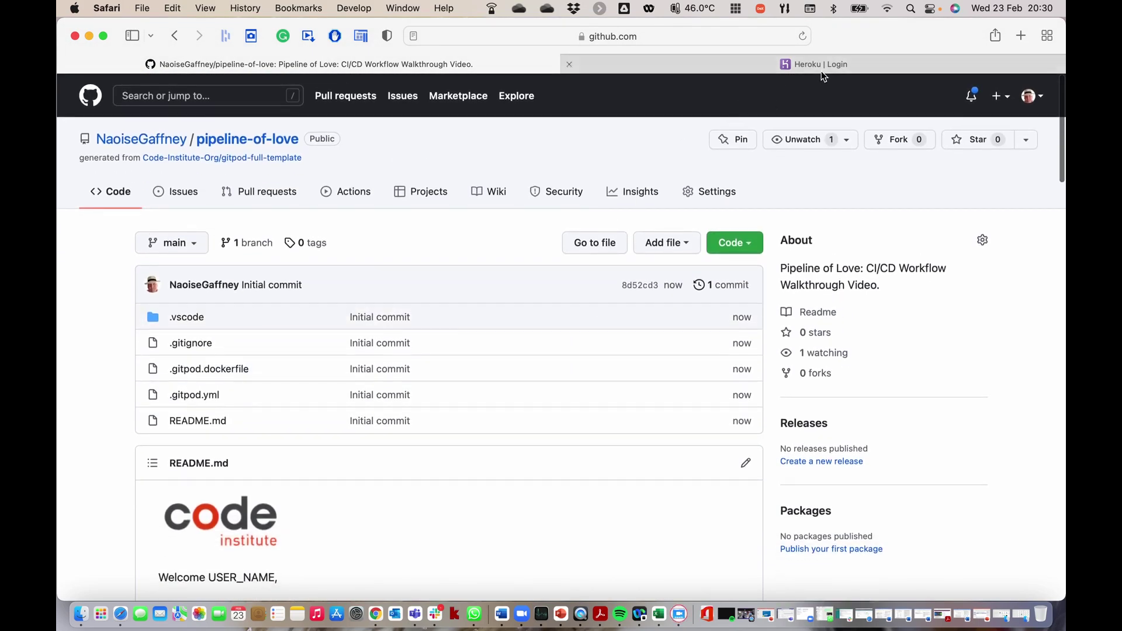
- Sign in to Heroku with the saved login and verify with the authenticator code
left_click(820, 66)
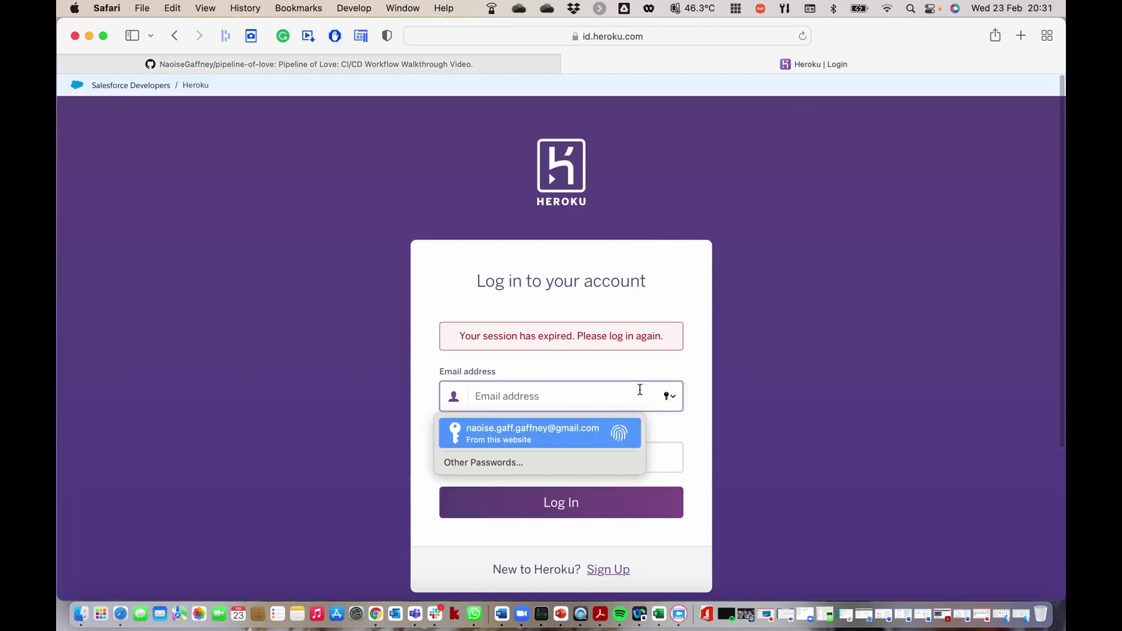
key("Return")
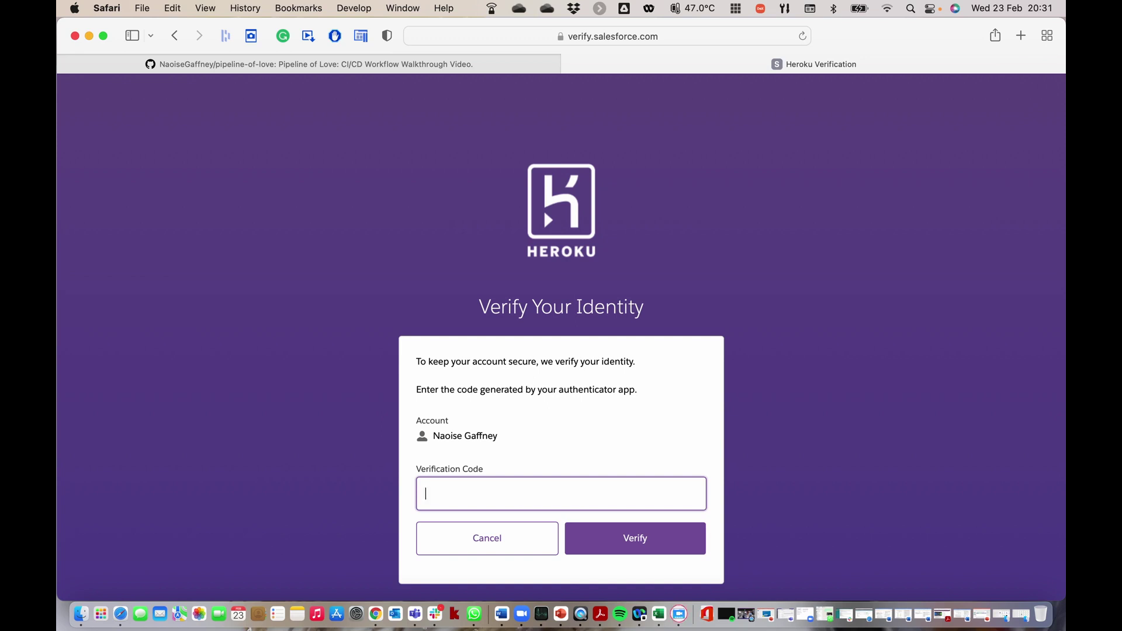
left_click(653, 543)
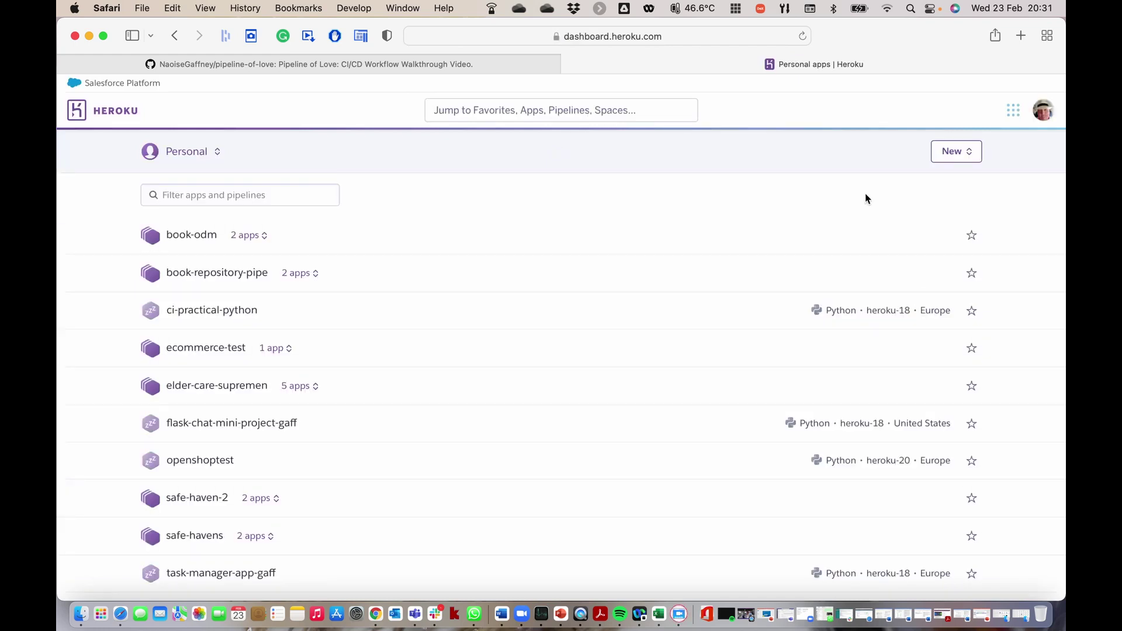
- Start a new pipeline from the dashboard's New menu and focus its name field
left_click(969, 155)
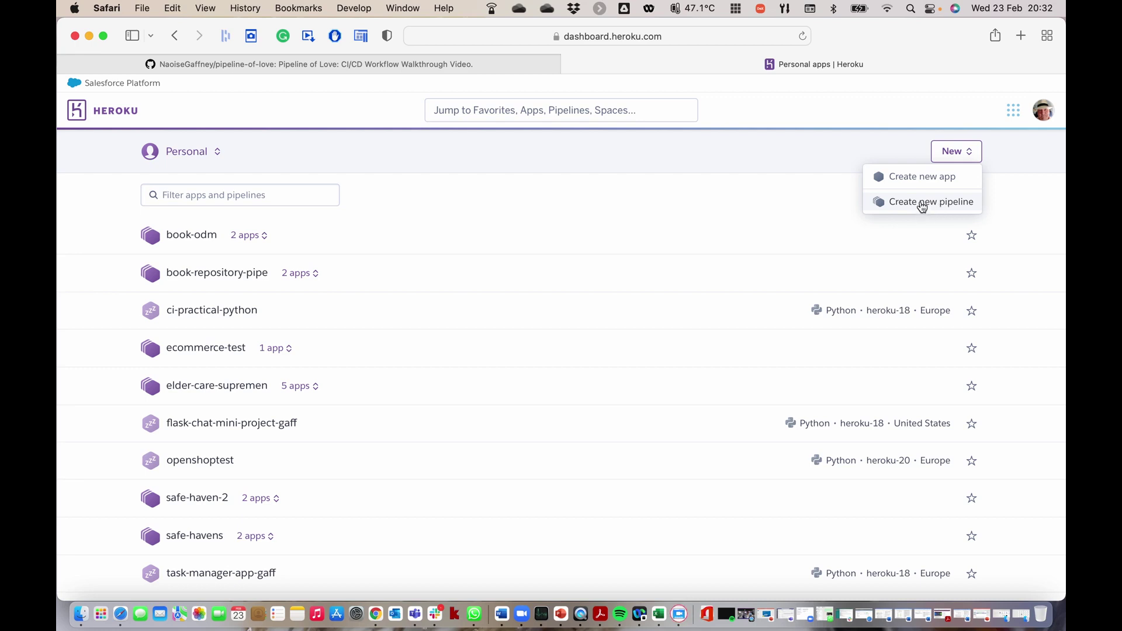
left_click(923, 208)
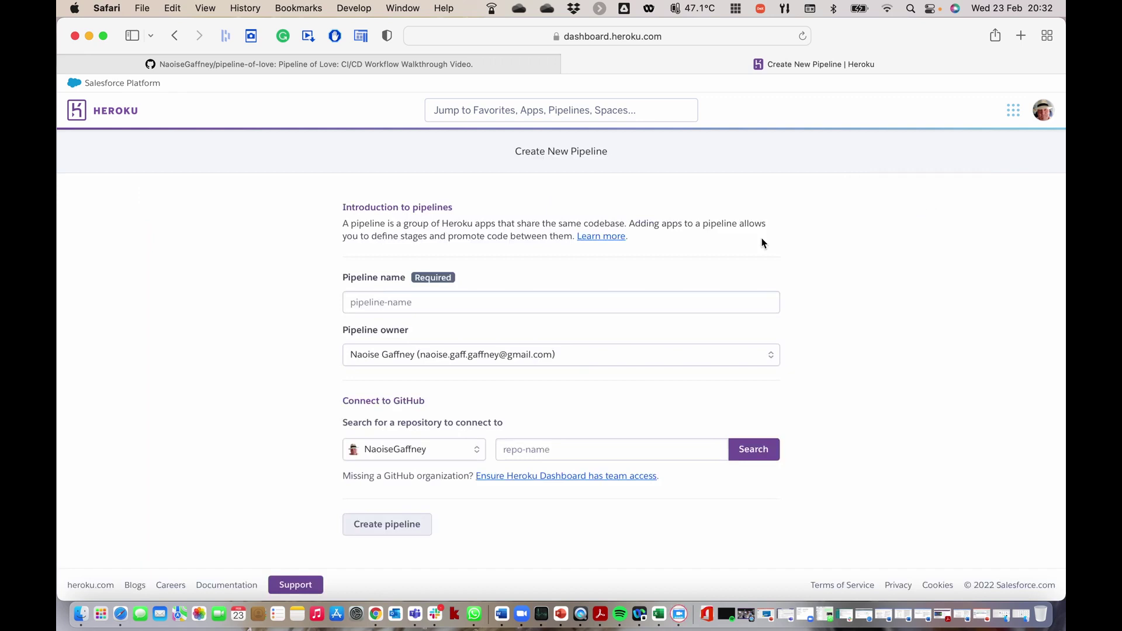
left_click(621, 296)
- Name the pipeline pipeline-of-love, connect the pipeline-of-love GitHub repo, and create it
type("pi")
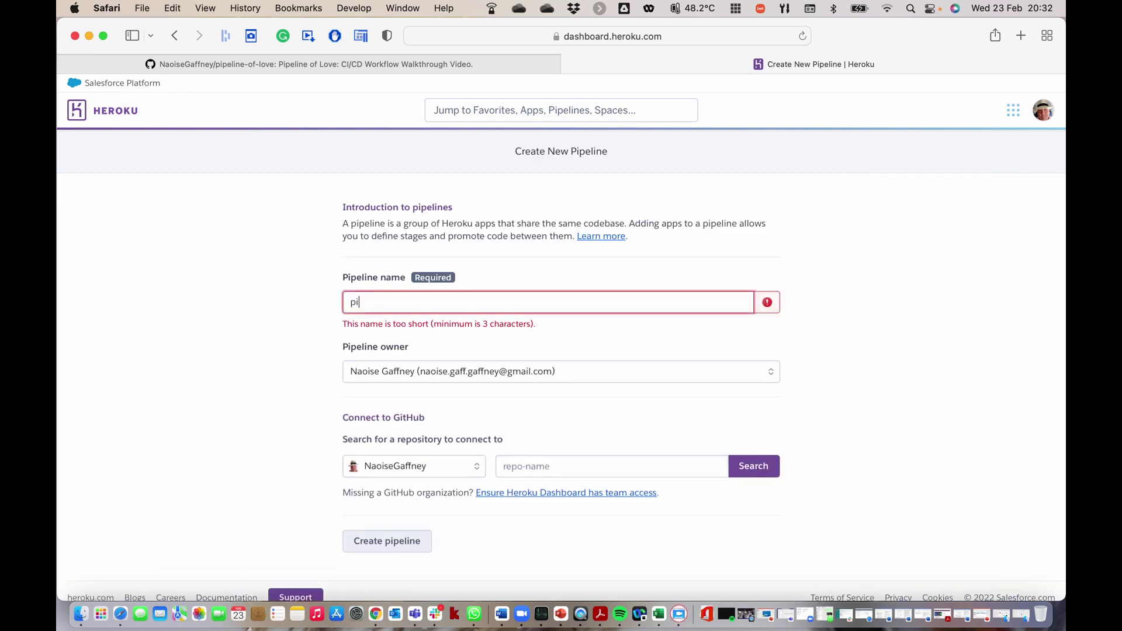
type("peline-of-love")
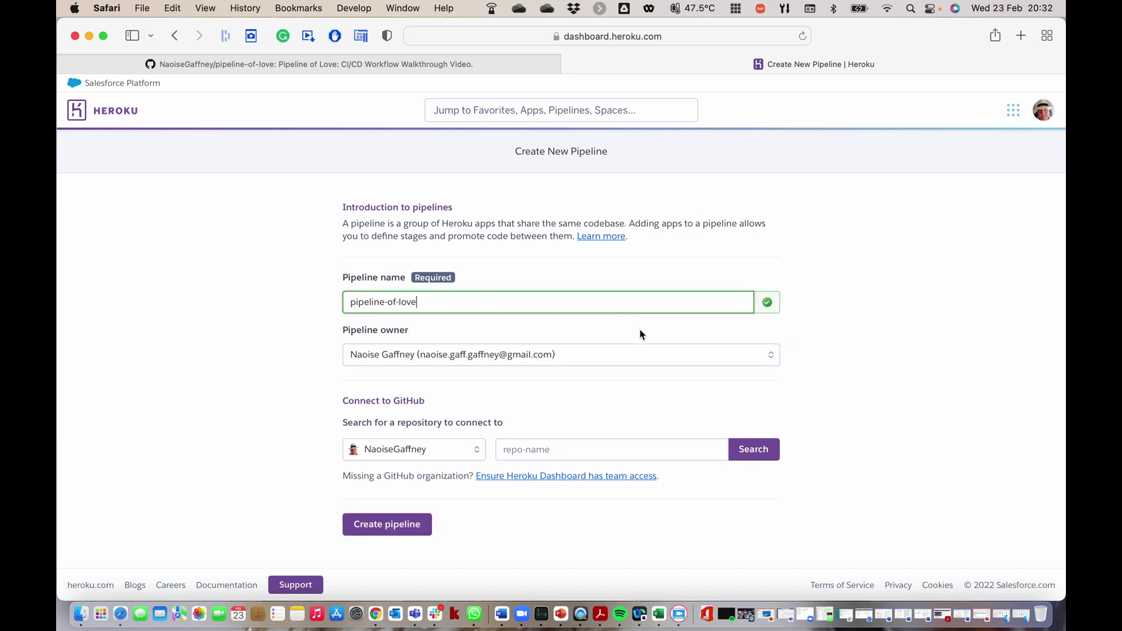
left_click(623, 449)
type("p")
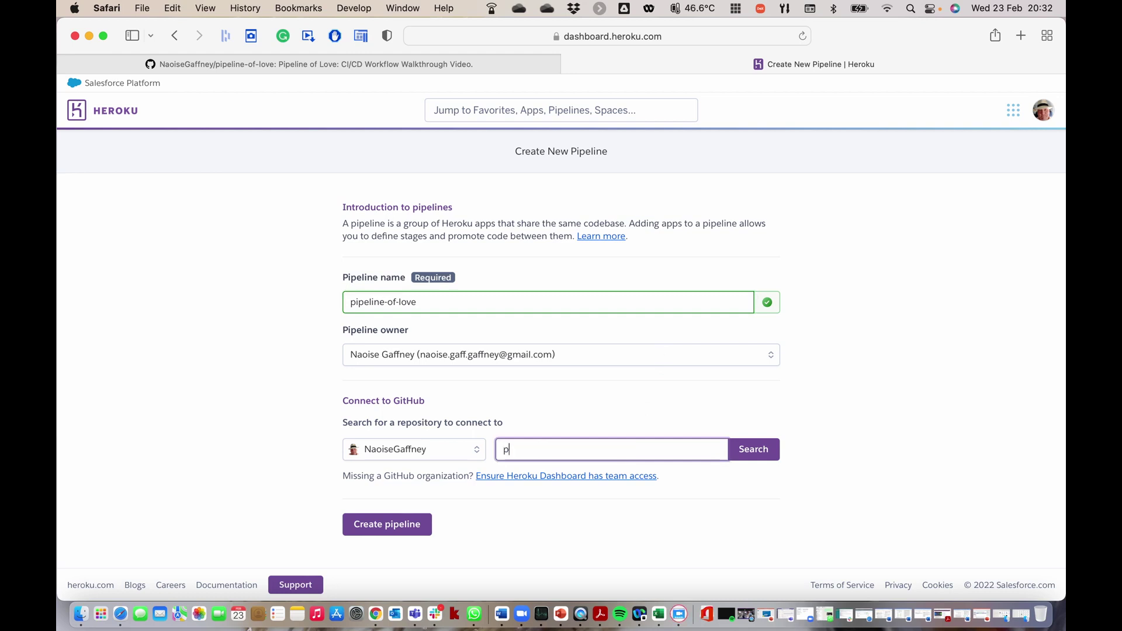
type("ipeline")
left_click(758, 451)
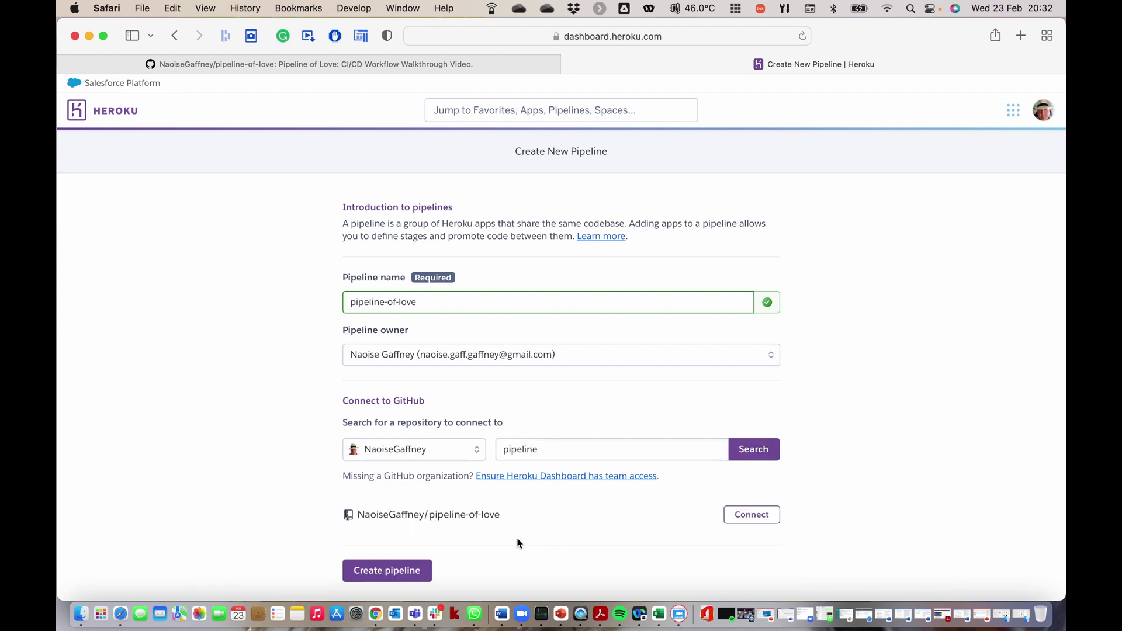
left_click(758, 525)
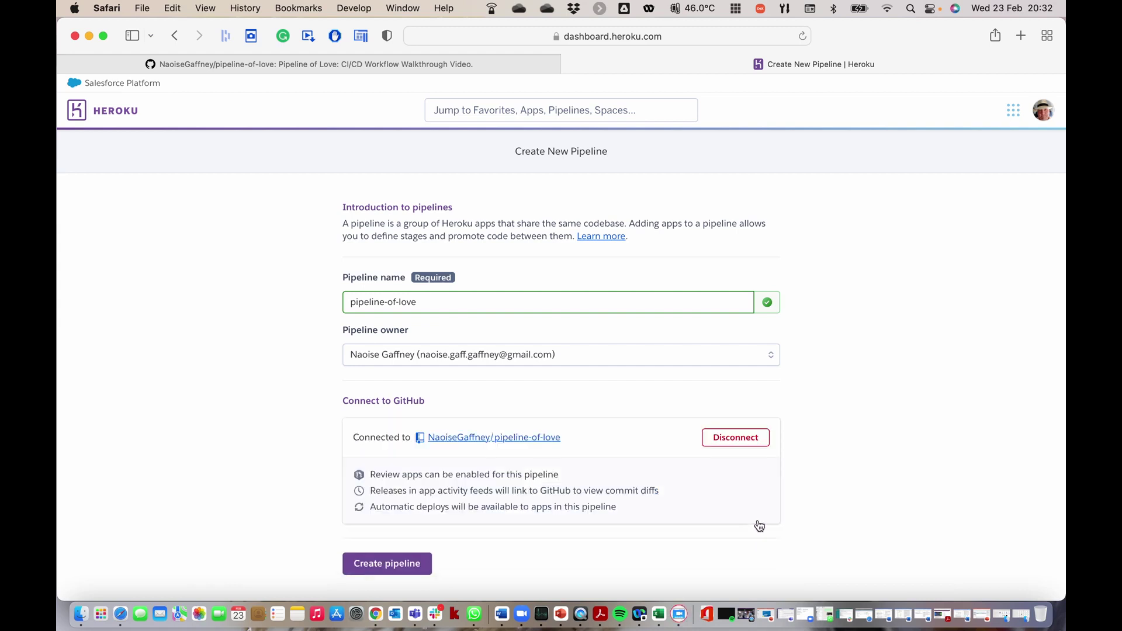
scroll(604, 476, "down", 1)
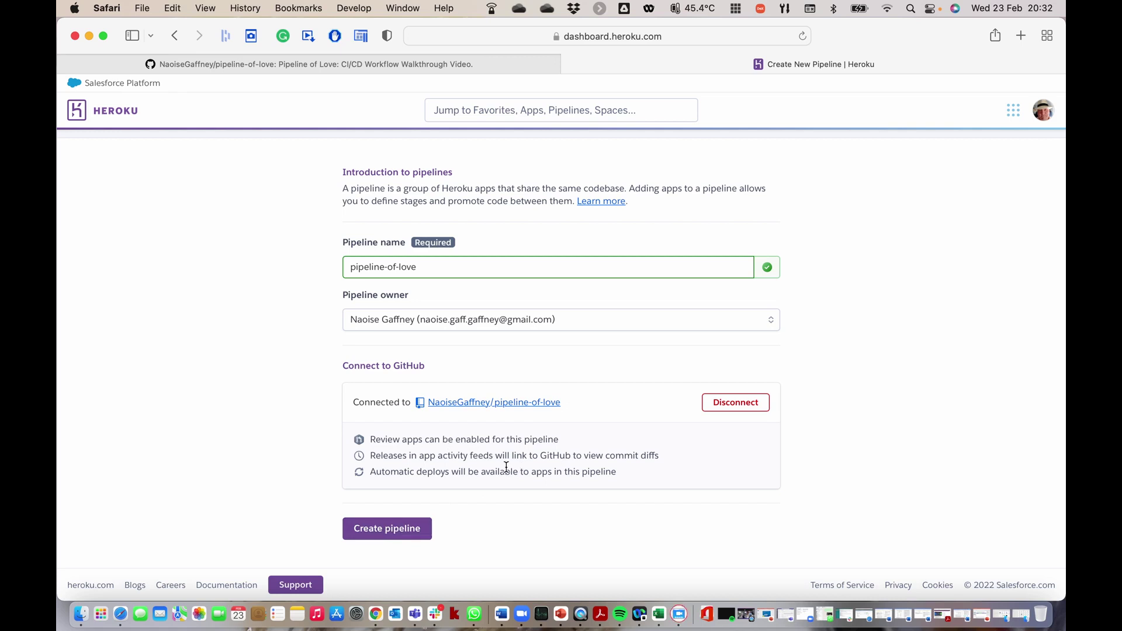
left_click(392, 528)
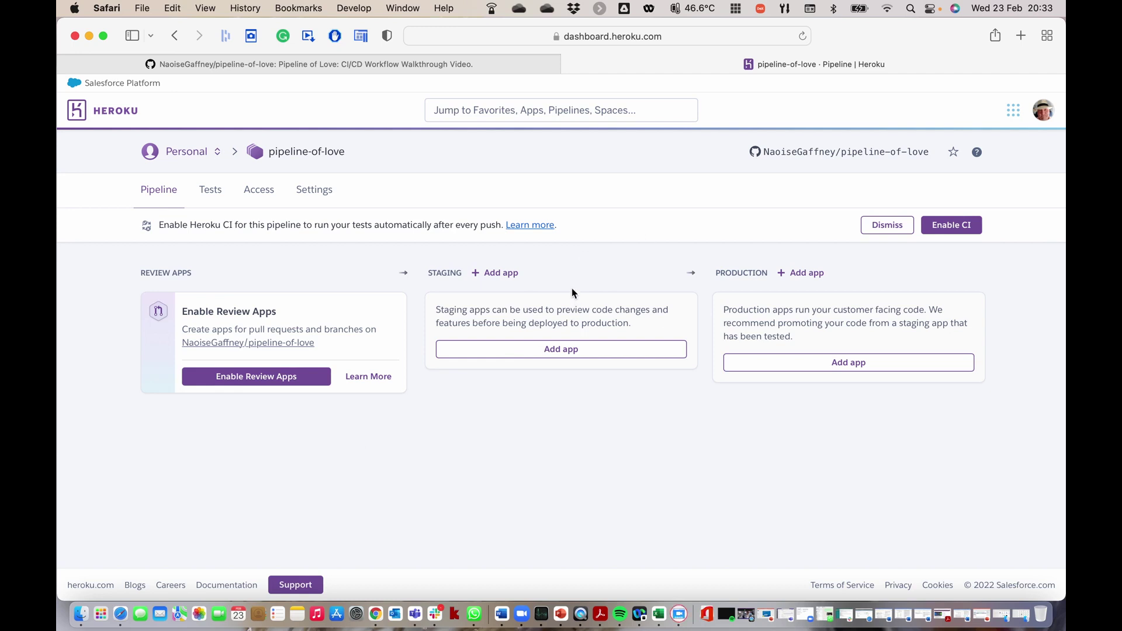
- Add a new Europe-region app, pipeline-of-love-staging, to the Staging stage
left_click(562, 351)
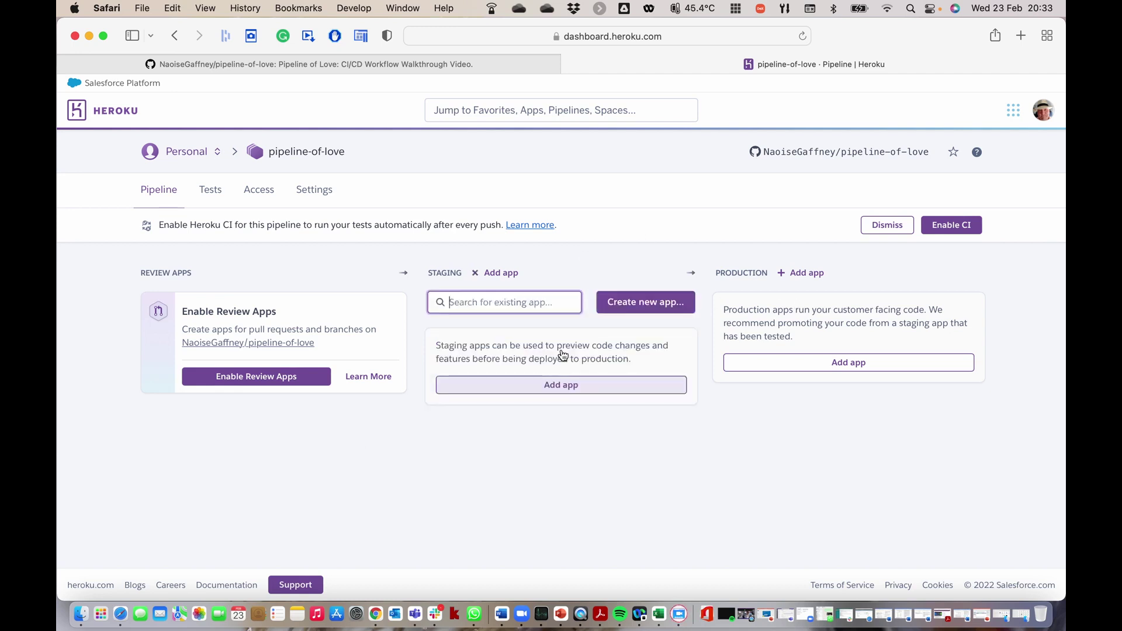
type("pipeli")
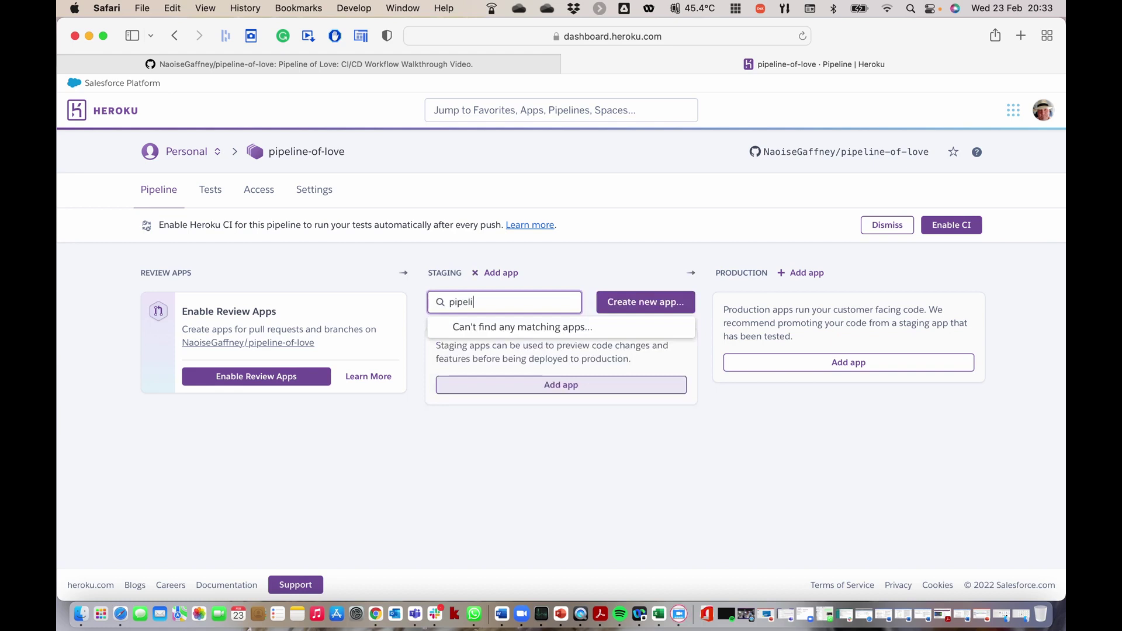
type("ne-of-love-staging")
left_click(648, 304)
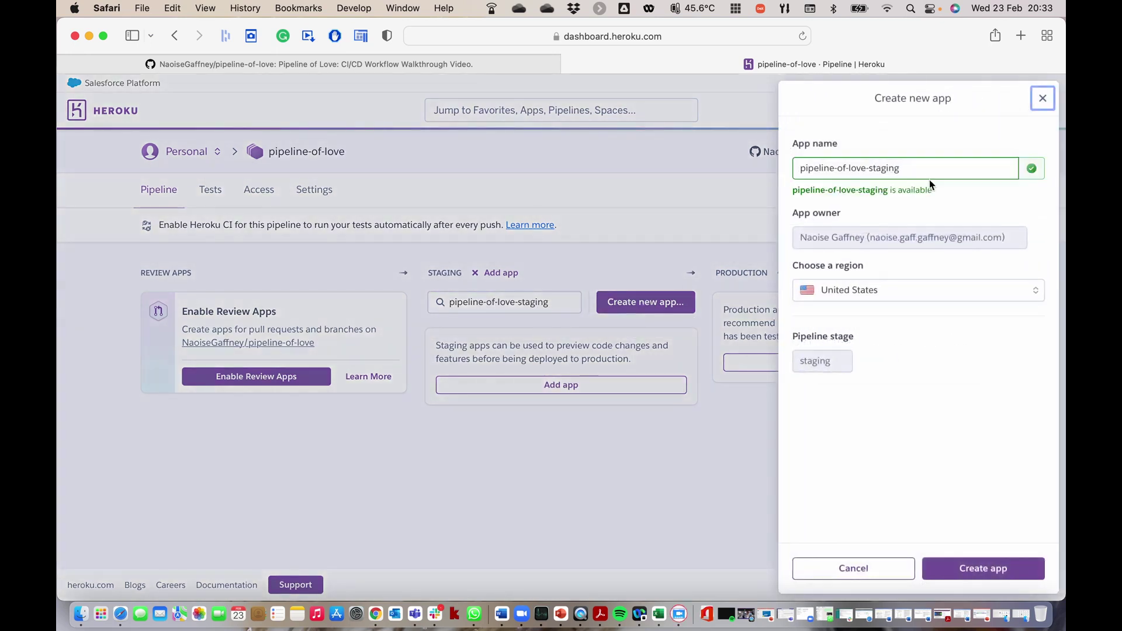
left_click(946, 293)
left_click(944, 301)
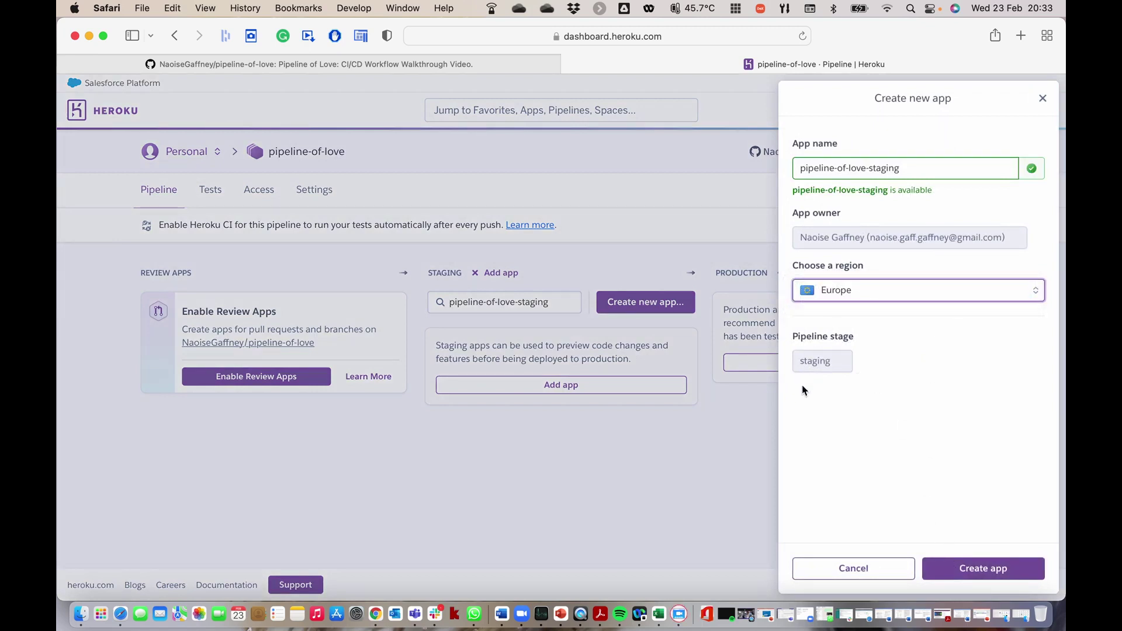
left_click(996, 569)
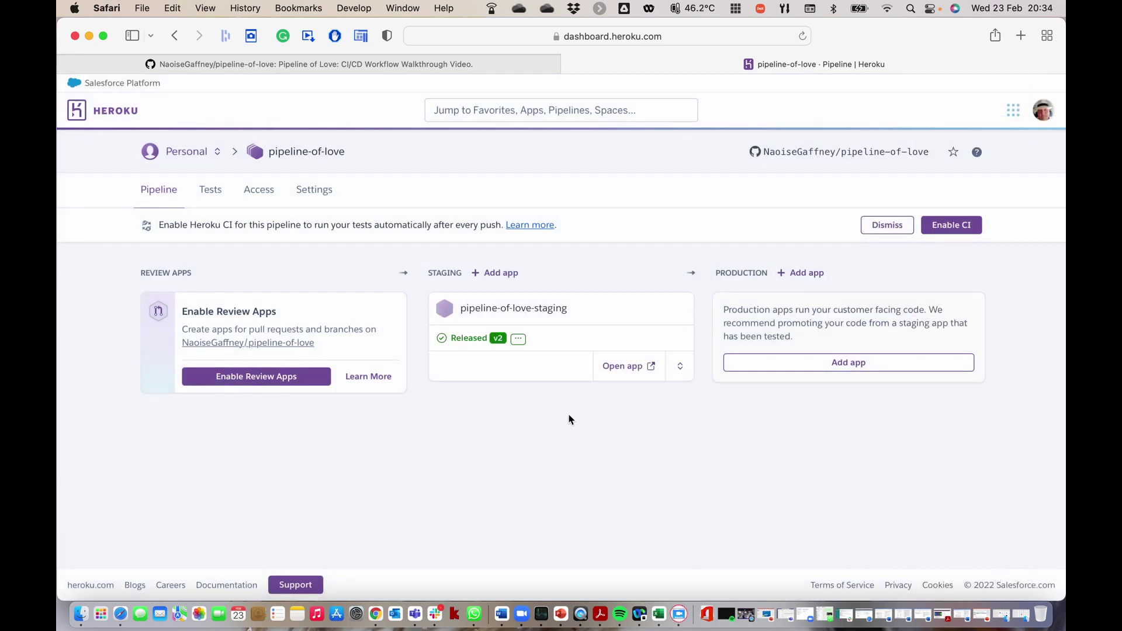
- Enable automatic deploys from main on pipeline-of-love-staging's Deploy tab
left_click(523, 314)
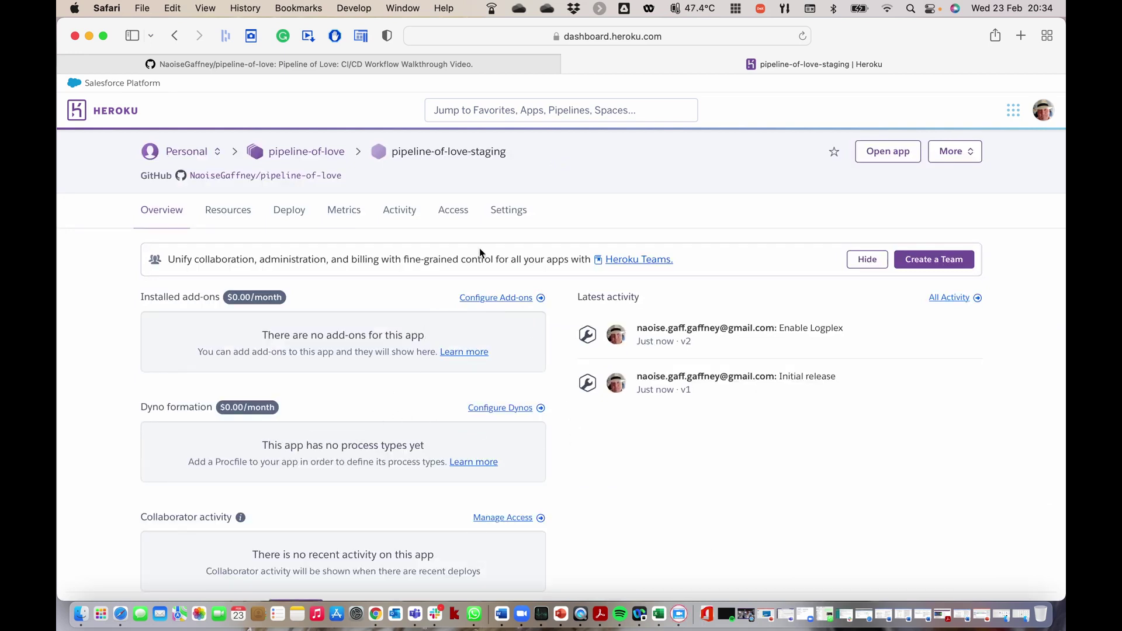
left_click(289, 212)
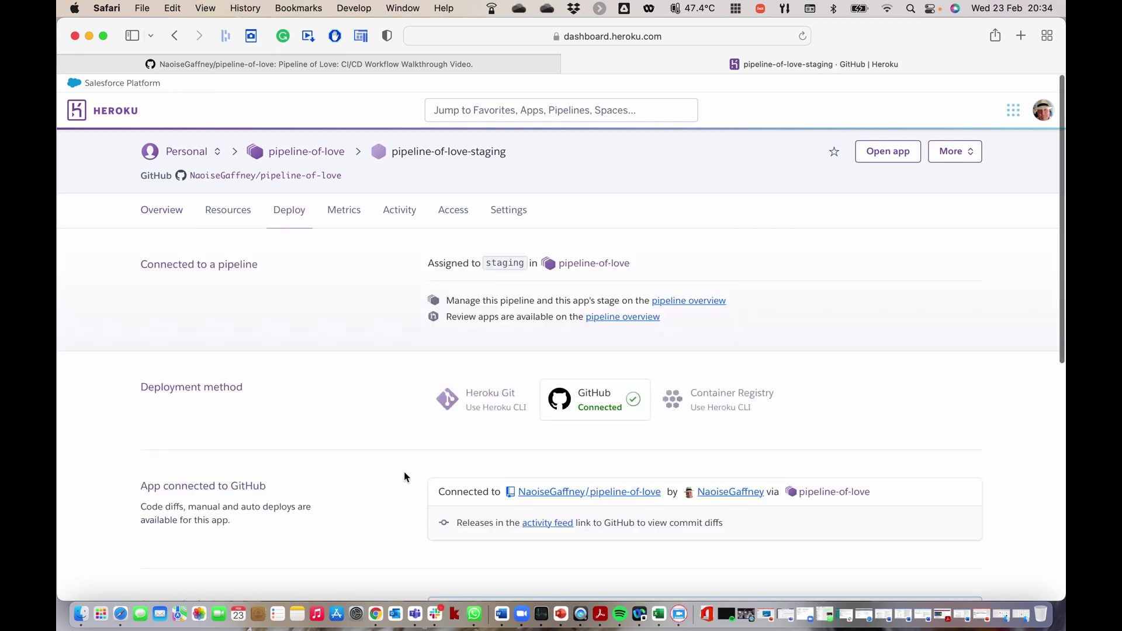
scroll(620, 432, "down", 3)
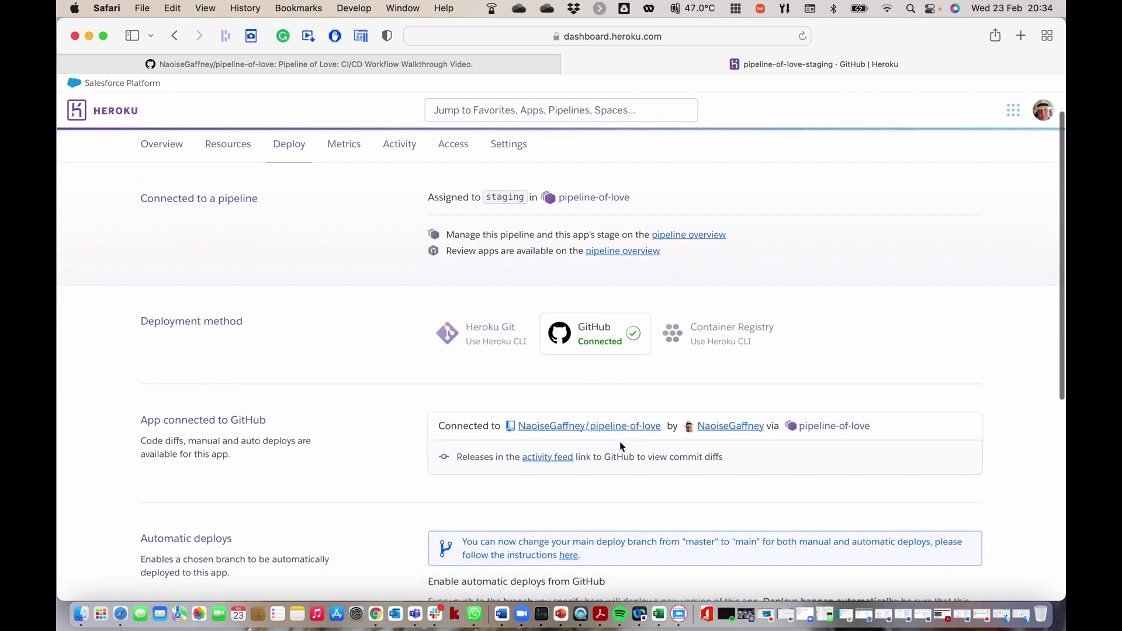
scroll(626, 451, "down", 5)
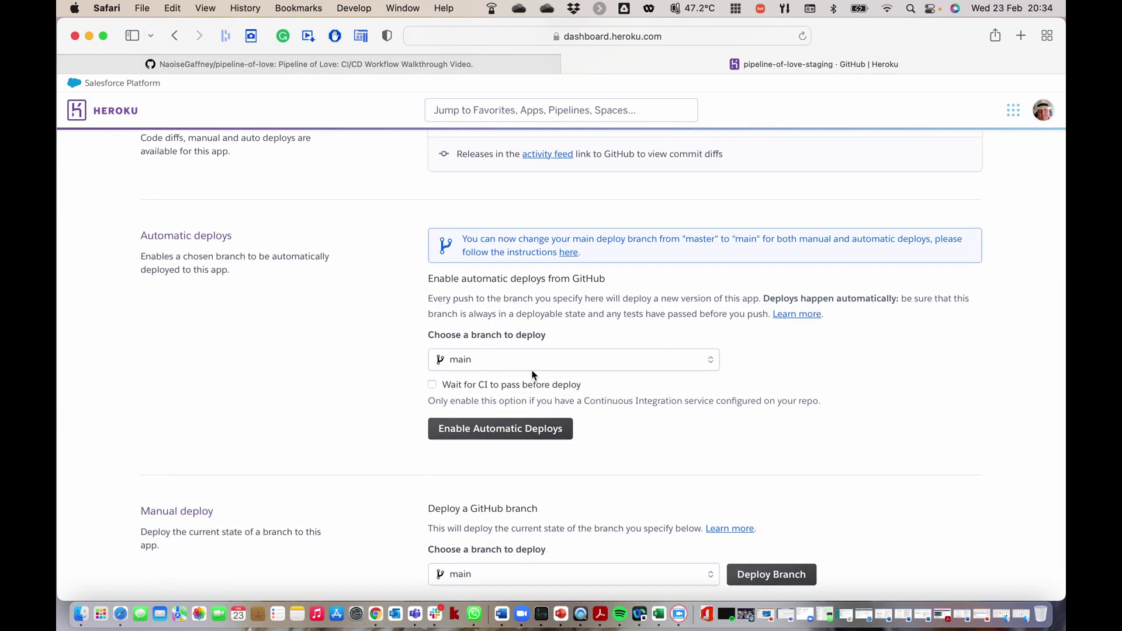
left_click(522, 436)
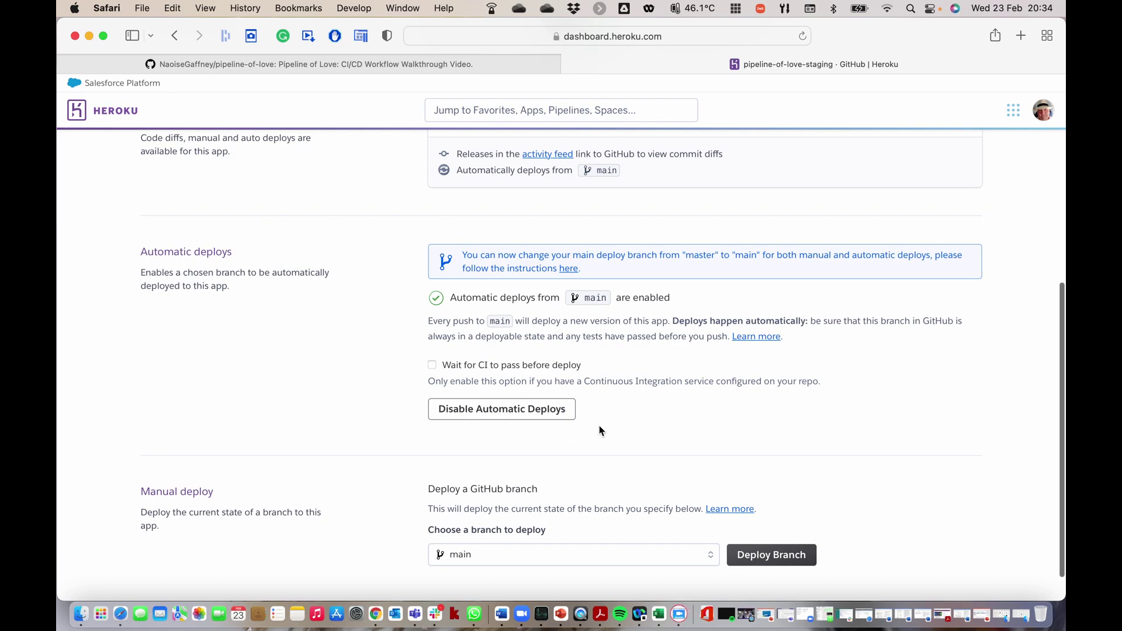
scroll(599, 431, "up", 10)
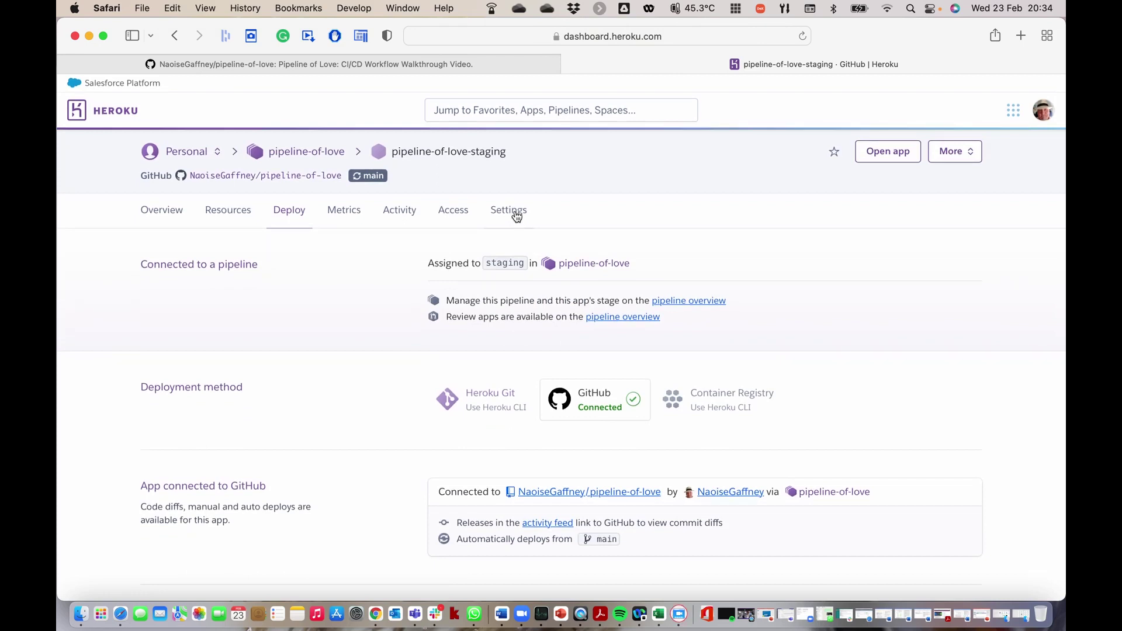
- Open and cancel the Access tab's collaborator form, then go to the staging app's Settings
left_click(454, 218)
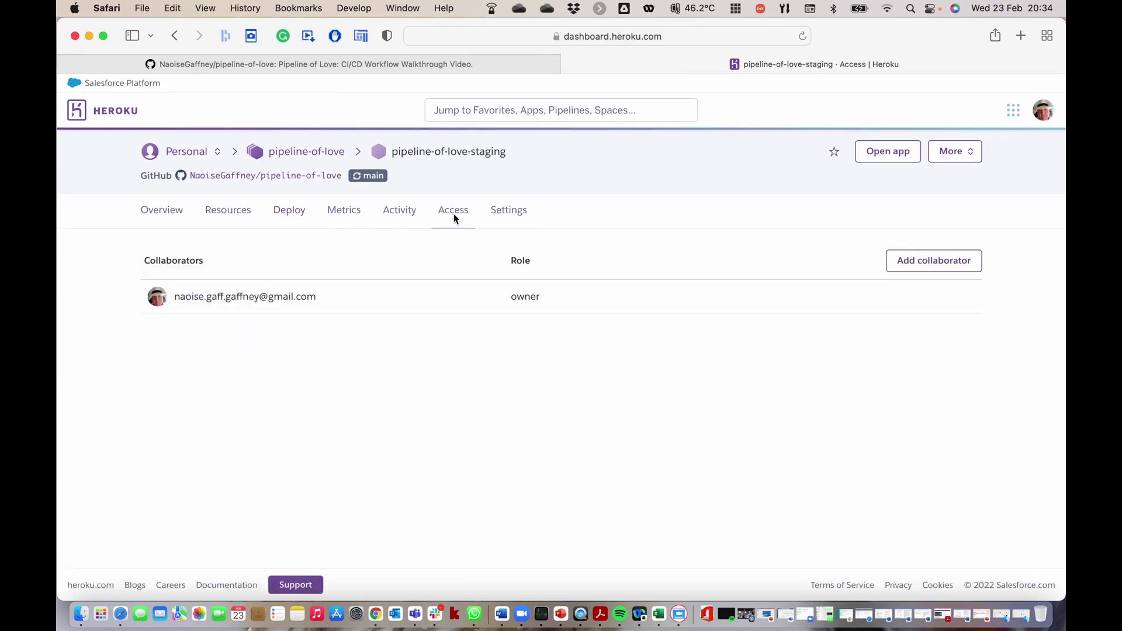
left_click(942, 266)
left_click(969, 175)
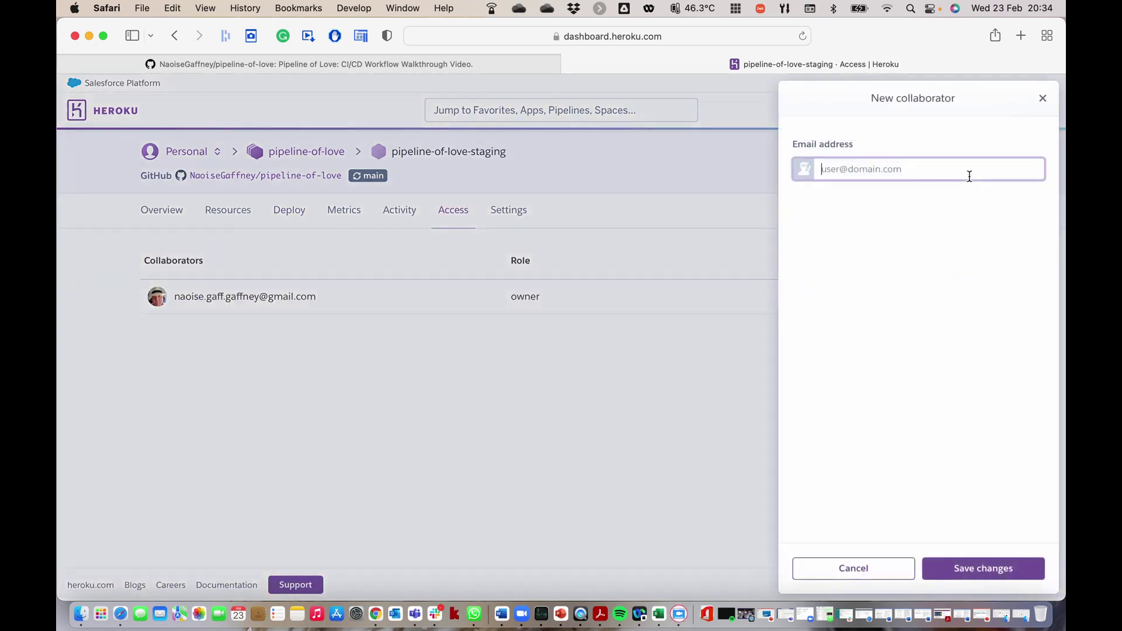
left_click(1042, 99)
left_click(506, 219)
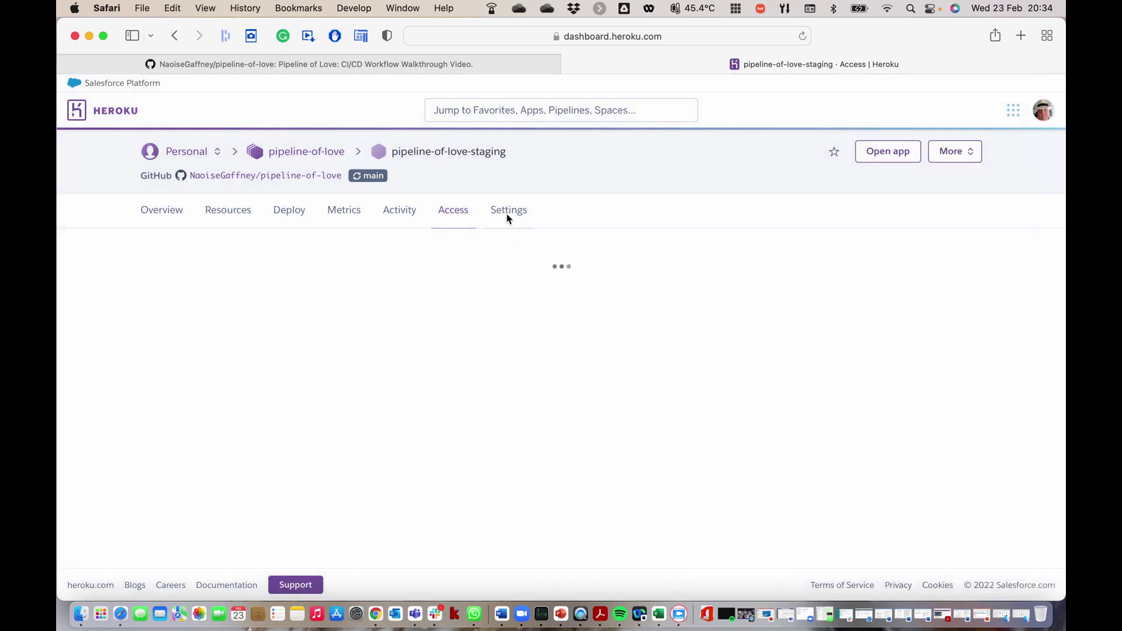
scroll(728, 400, "down", 5)
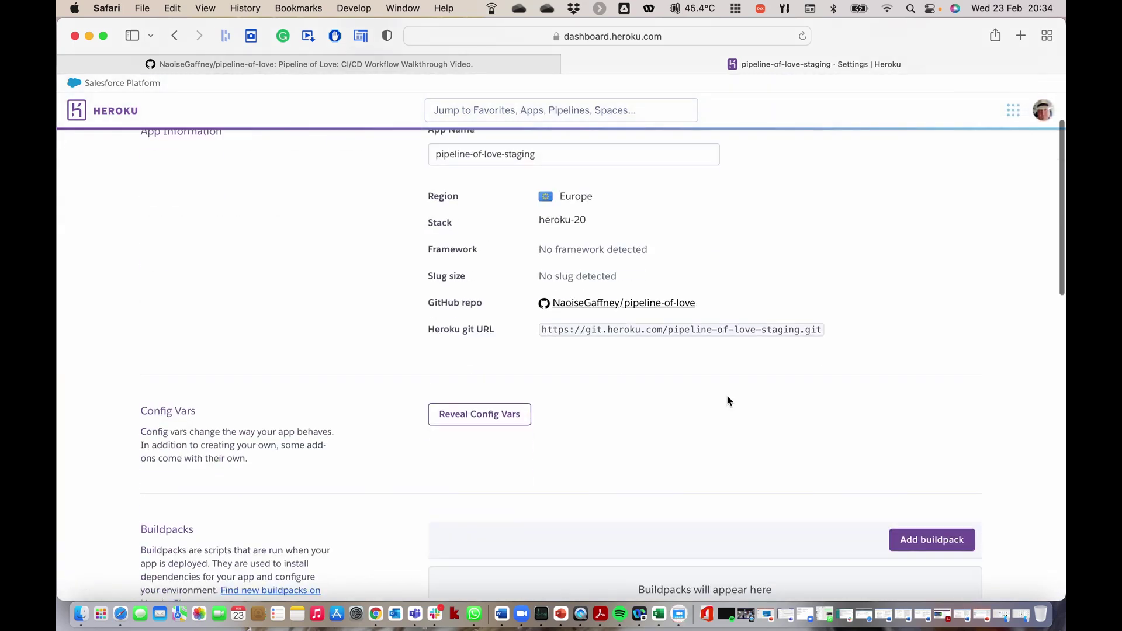
- Reveal config vars and add SECRET_KEY with a random secret string value
left_click(479, 415)
scroll(671, 416, "down", 5)
scroll(671, 412, "down", 2)
left_click(614, 349)
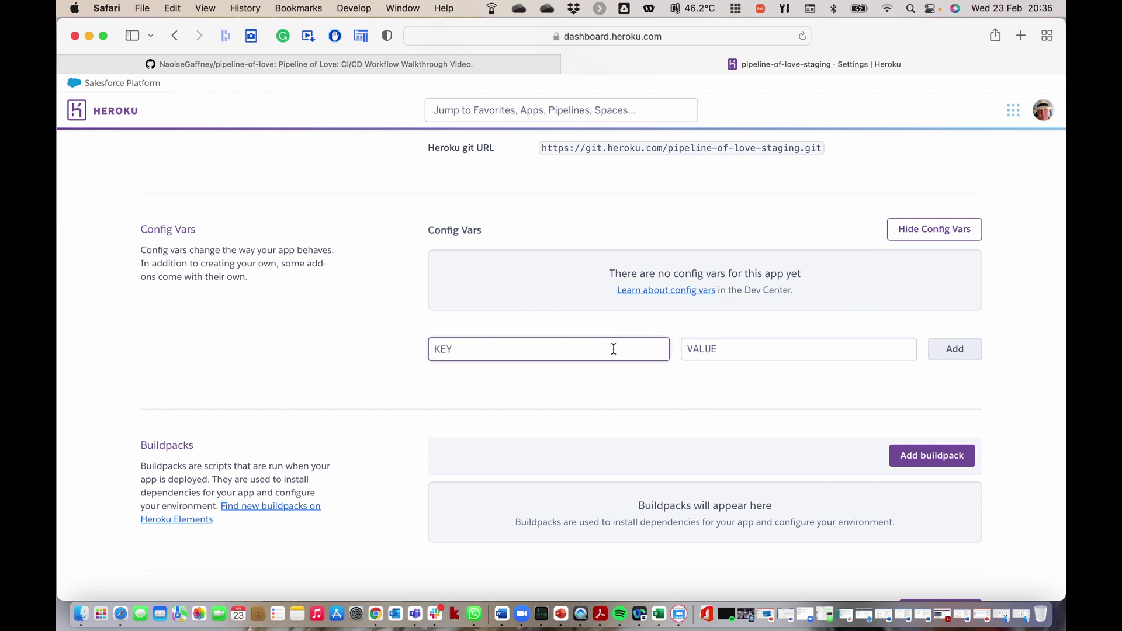
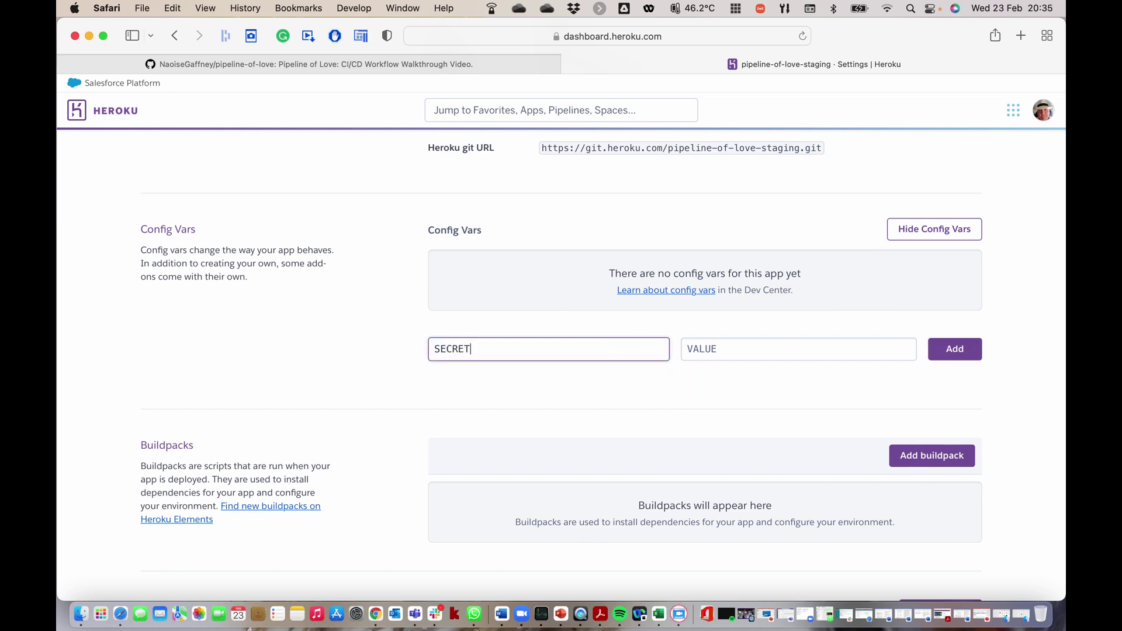
key("Tab")
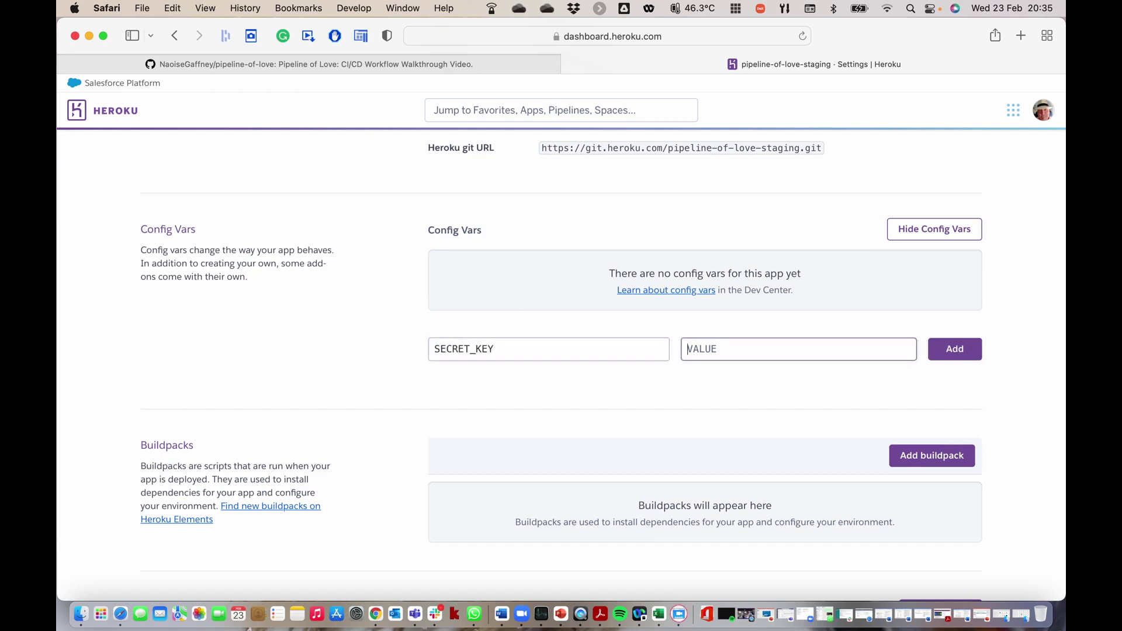
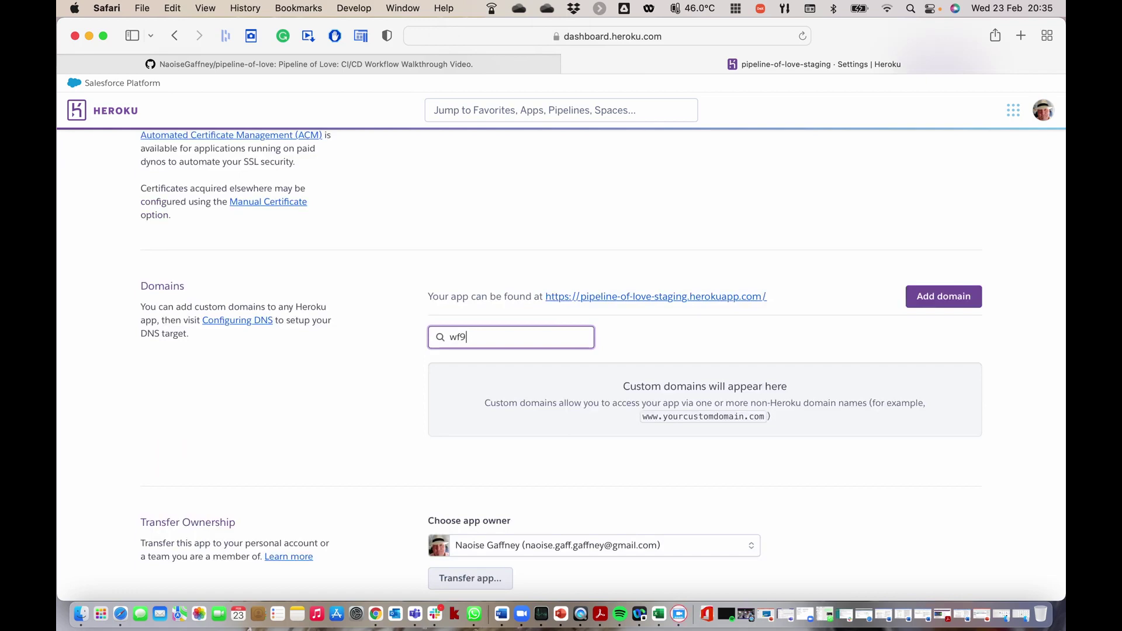
scroll(608, 381, "down", 5)
scroll(664, 433, "up", 15)
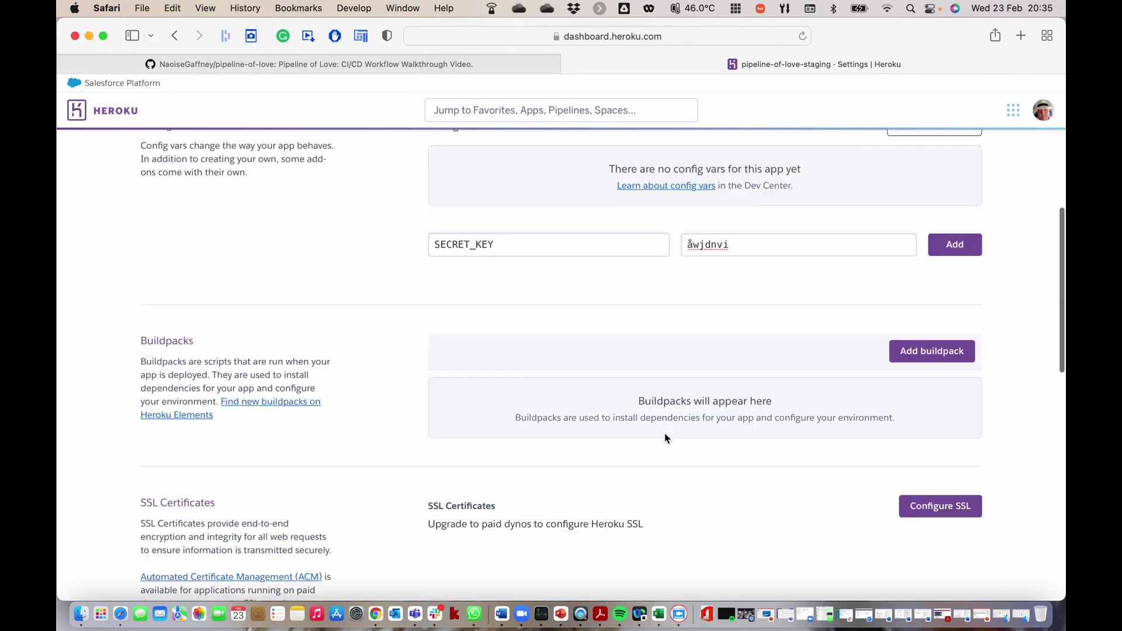
left_click(769, 466)
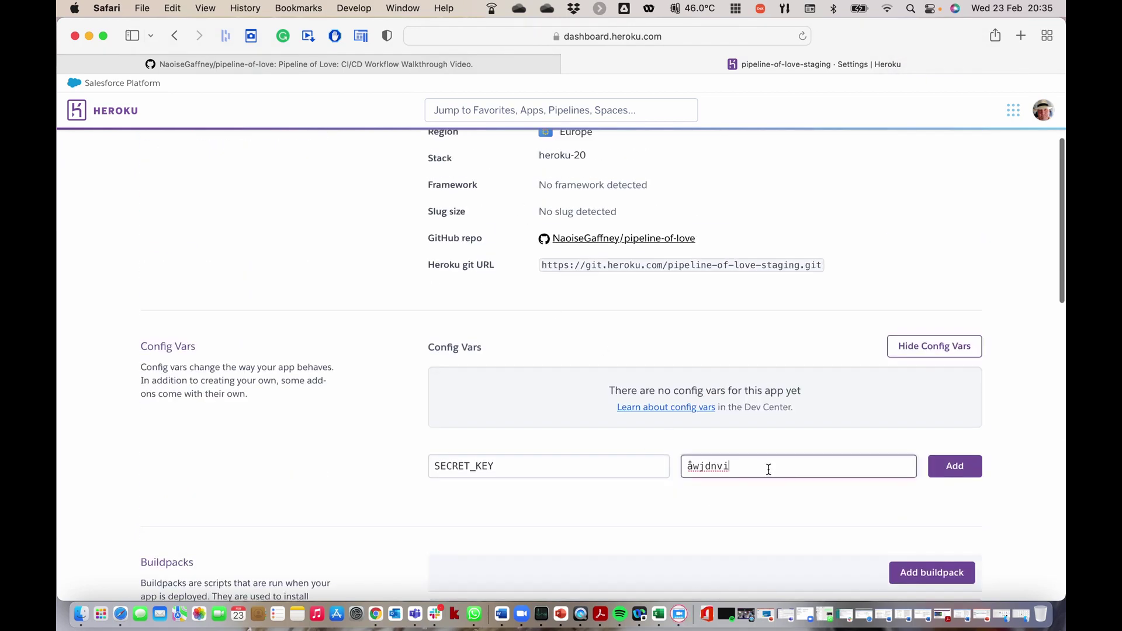
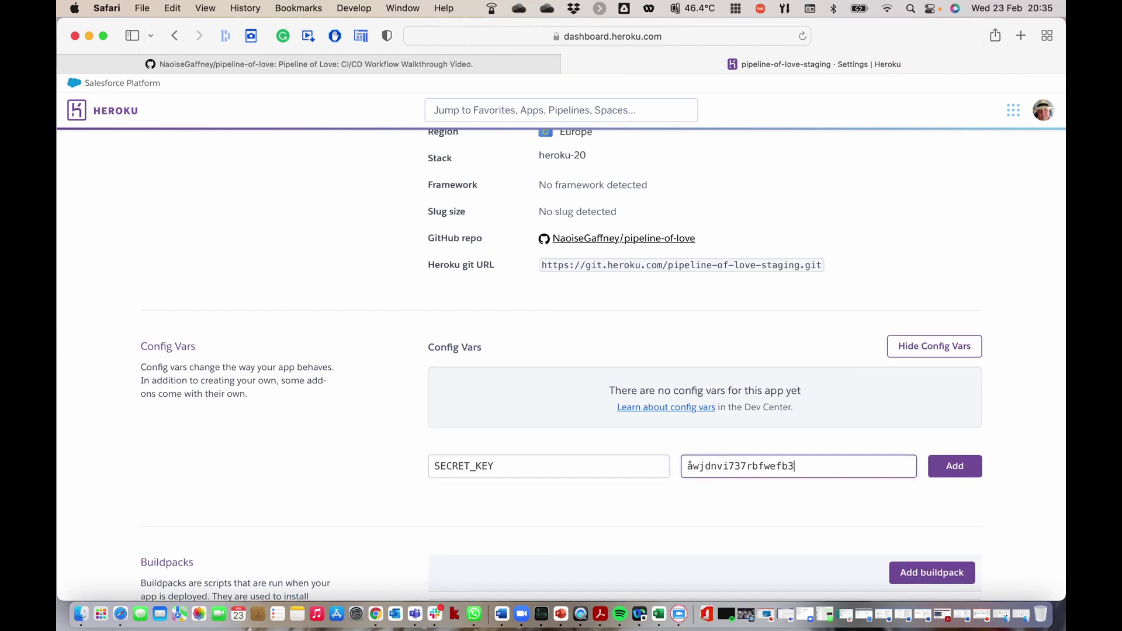
left_click(948, 470)
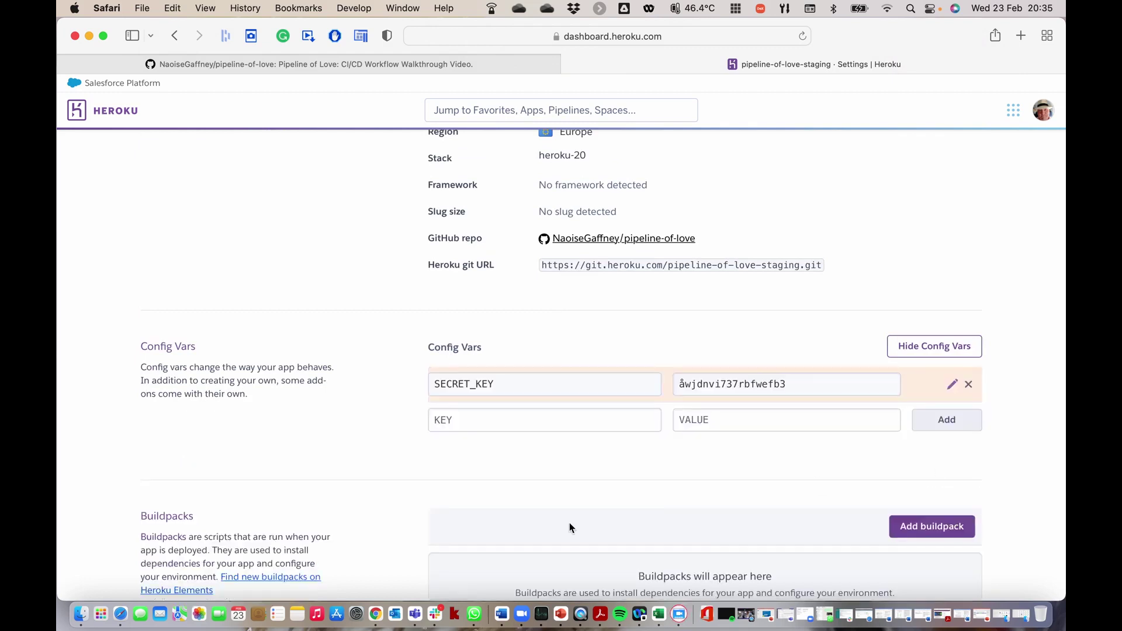
scroll(662, 475, "up", 4)
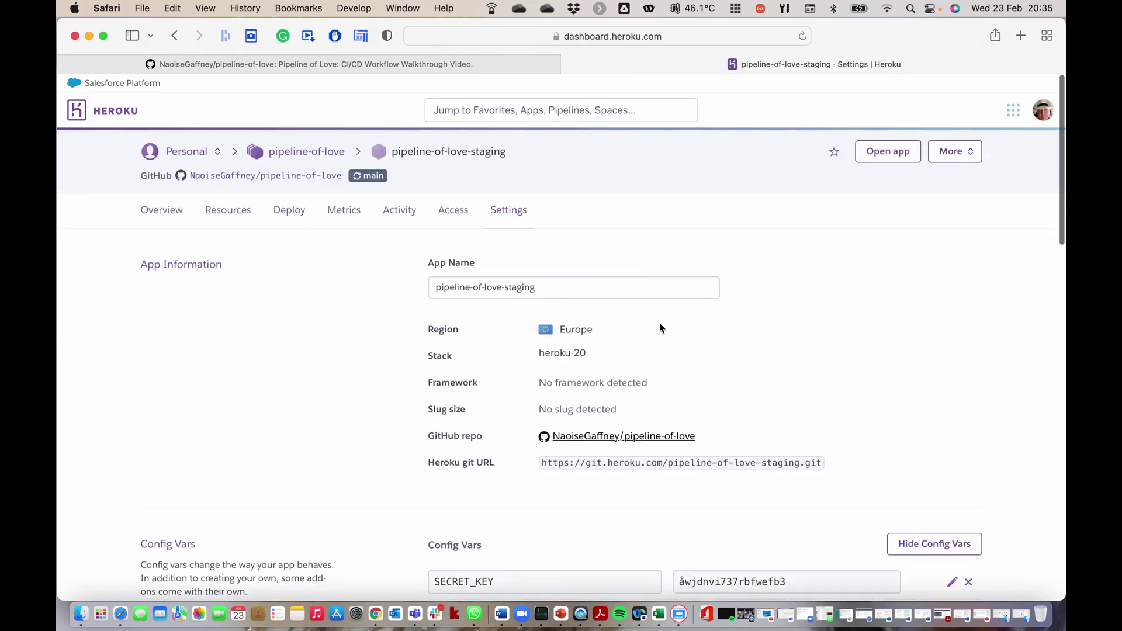
- Create the Europe-region production app pipeline-of-love in the pipeline and open it
left_click(305, 153)
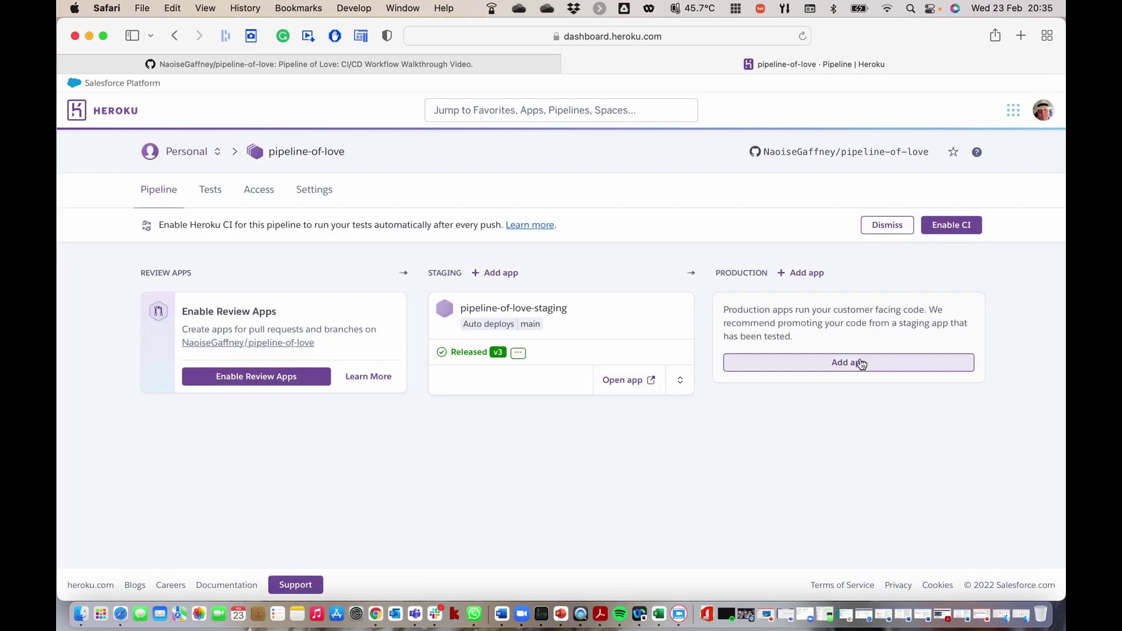
left_click(861, 364)
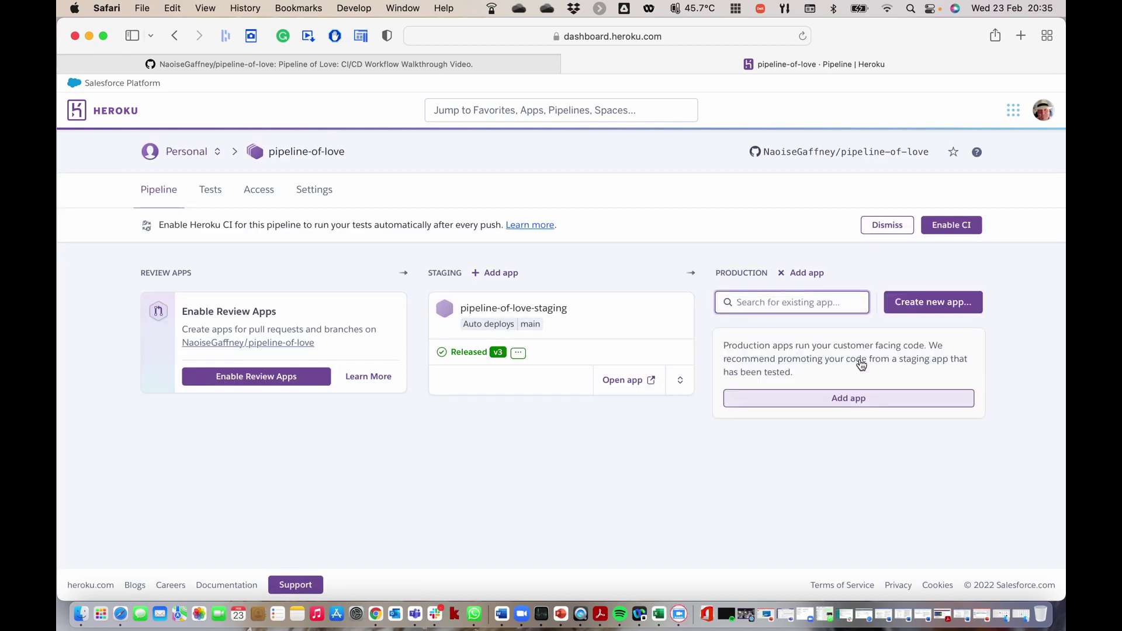
type("pipeli")
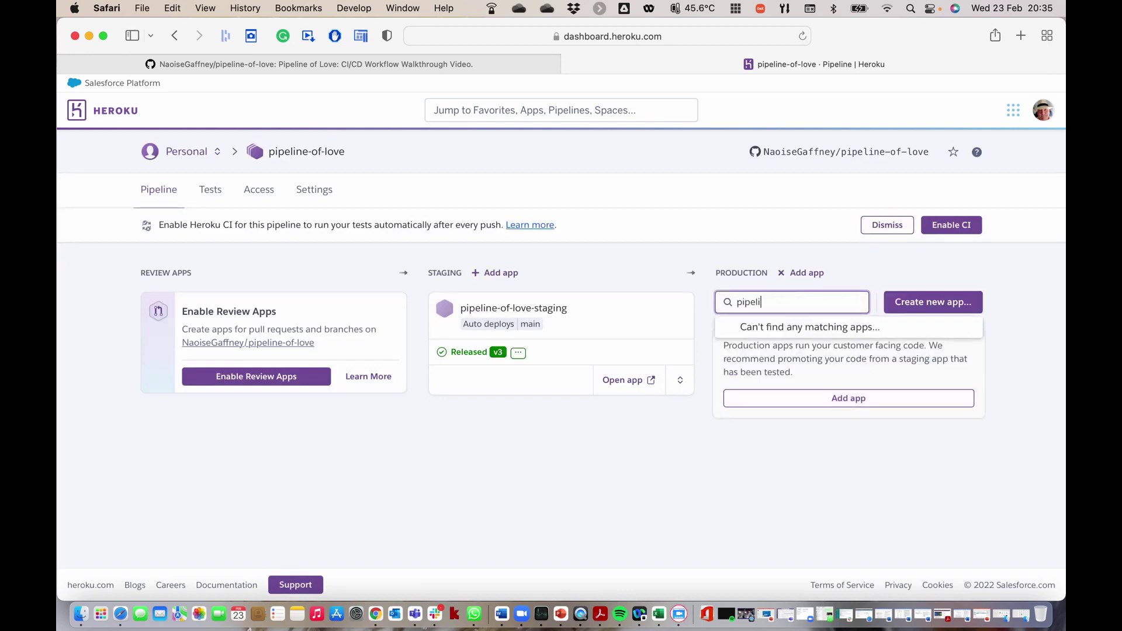
type("ne-of-lo")
left_click(939, 304)
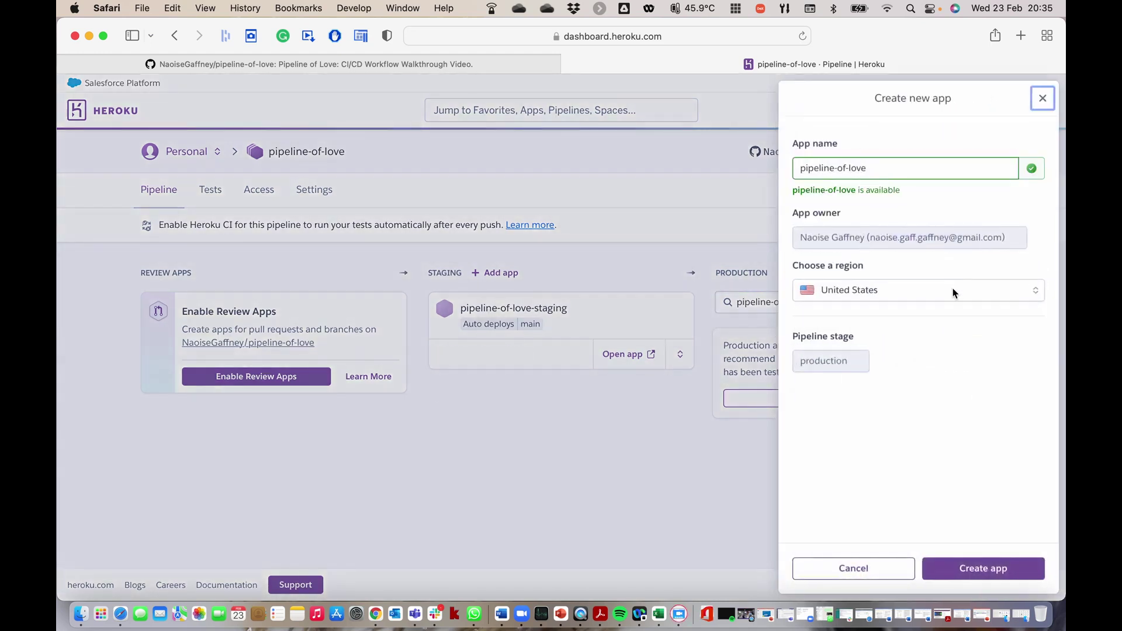
left_click(953, 294)
left_click(945, 305)
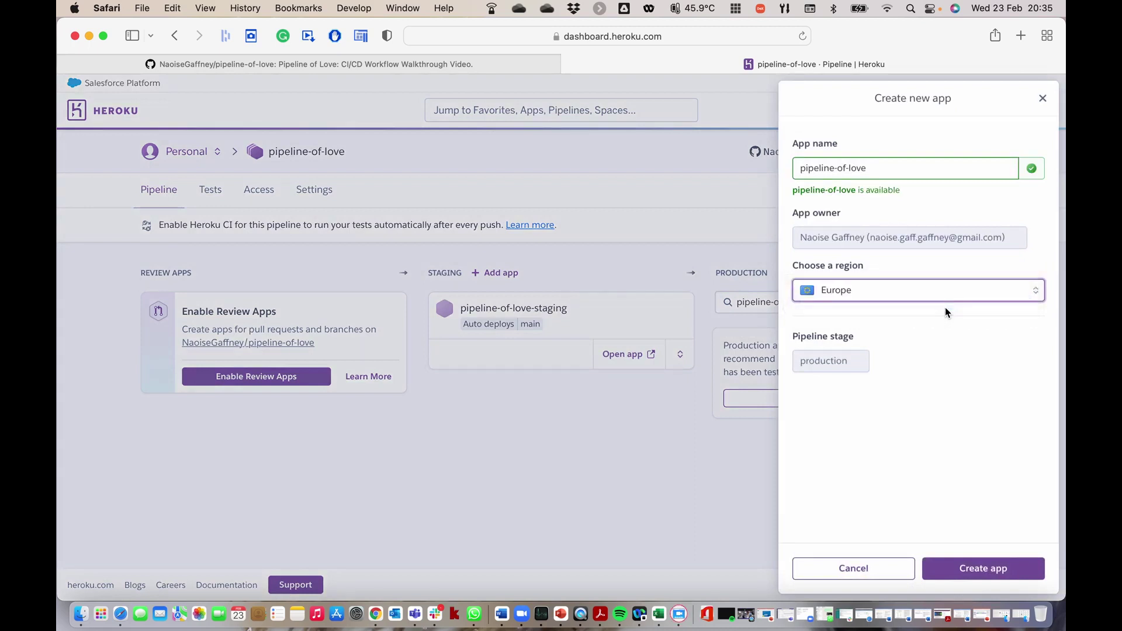
left_click(965, 567)
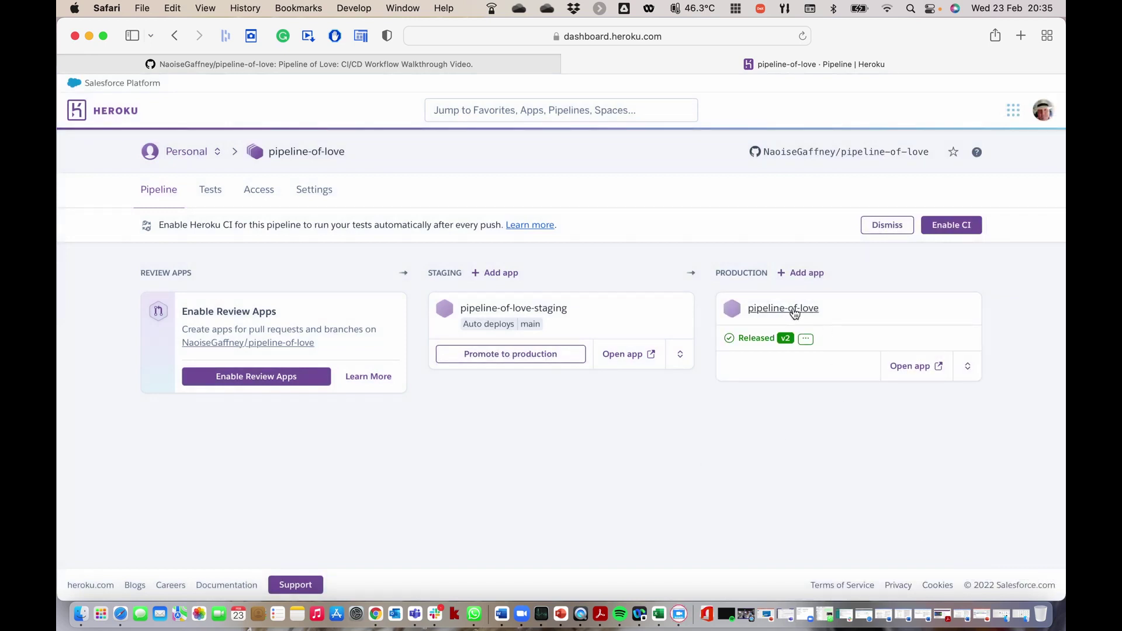
left_click(795, 315)
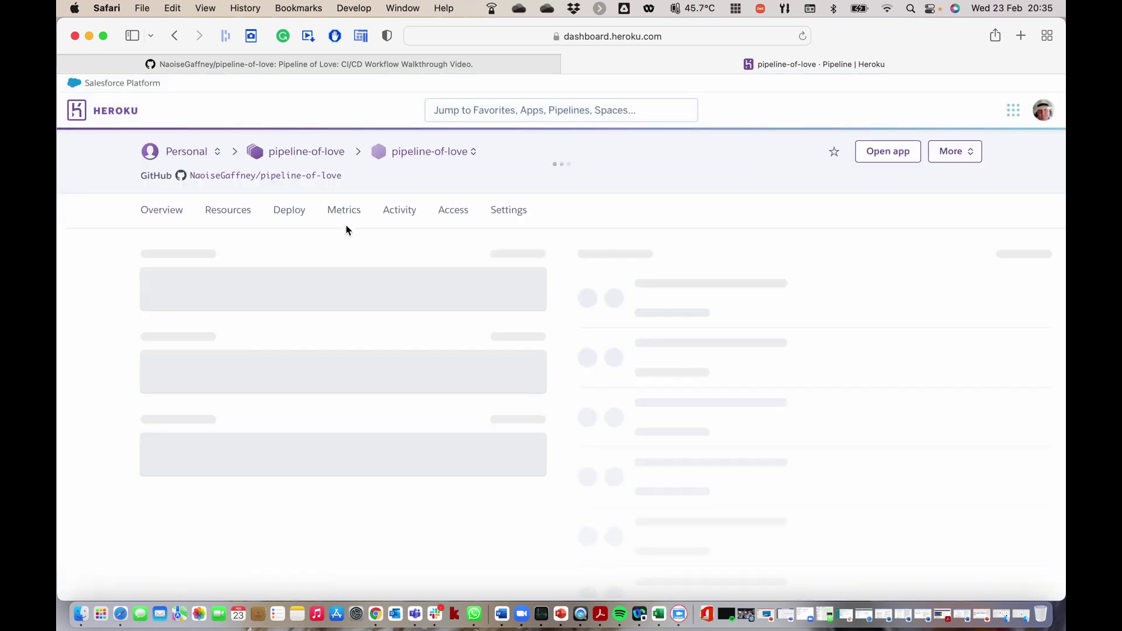
- Review the production app pipeline-of-love's Deploy tab settings
left_click(289, 210)
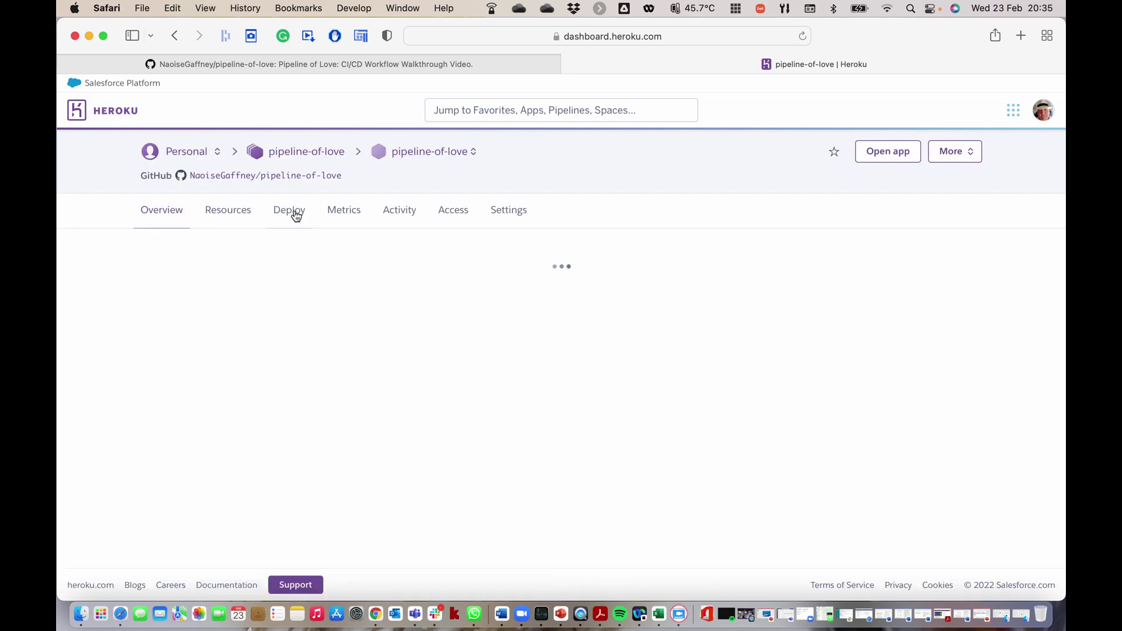
scroll(767, 446, "down", 3)
scroll(767, 446, "down", 10)
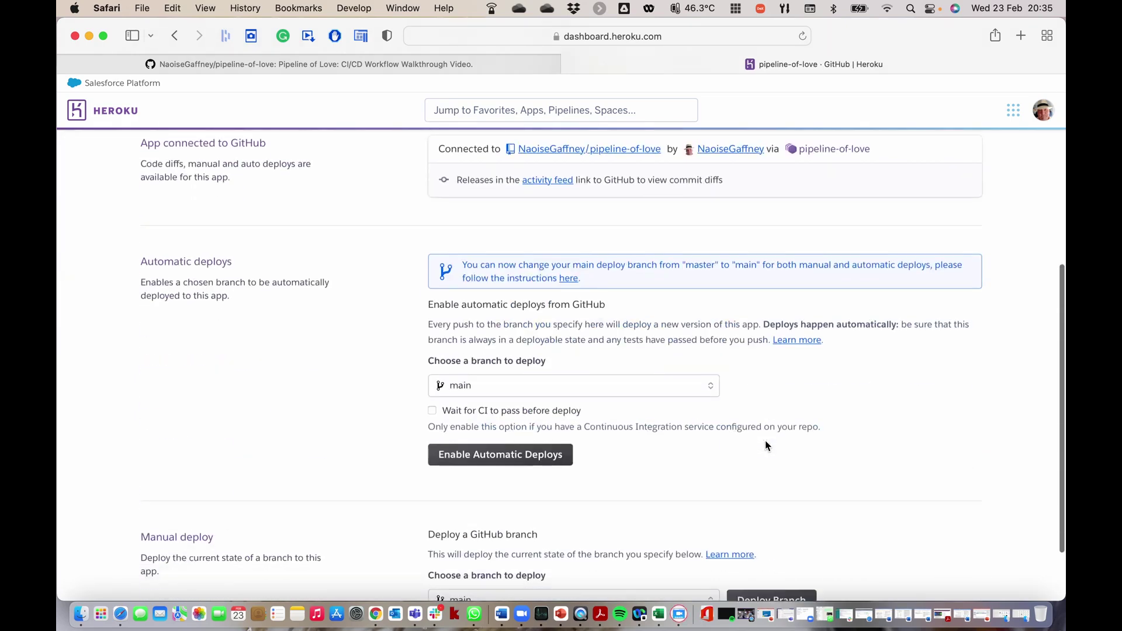
scroll(767, 446, "up", 15)
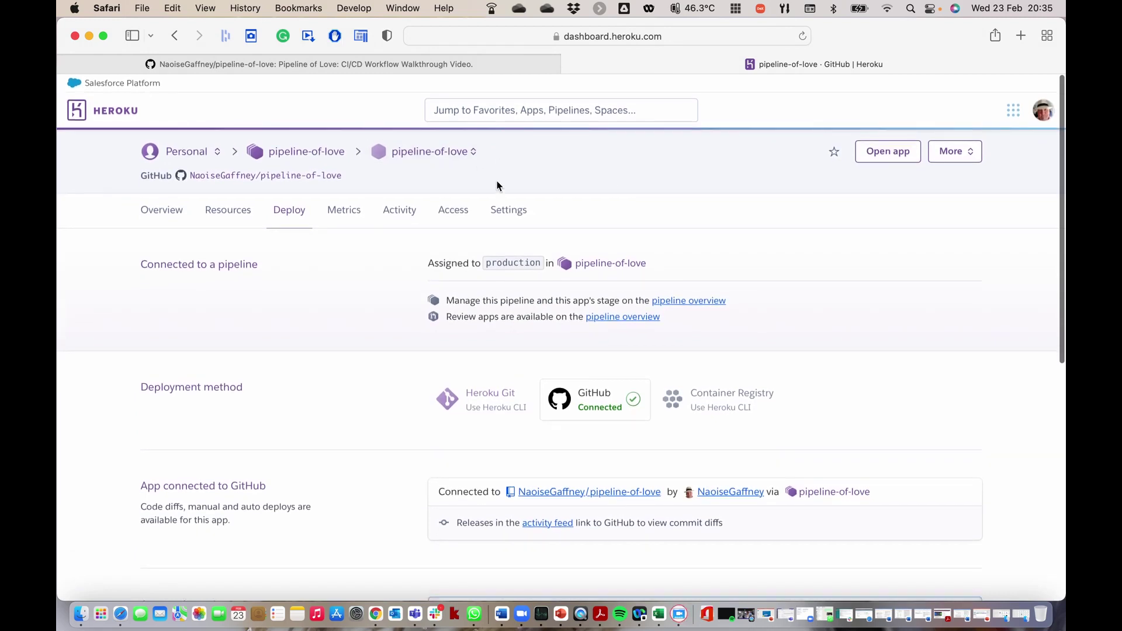
- Check pipeline-of-love's collaborators without adding anyone, then go to its Settings page
left_click(462, 212)
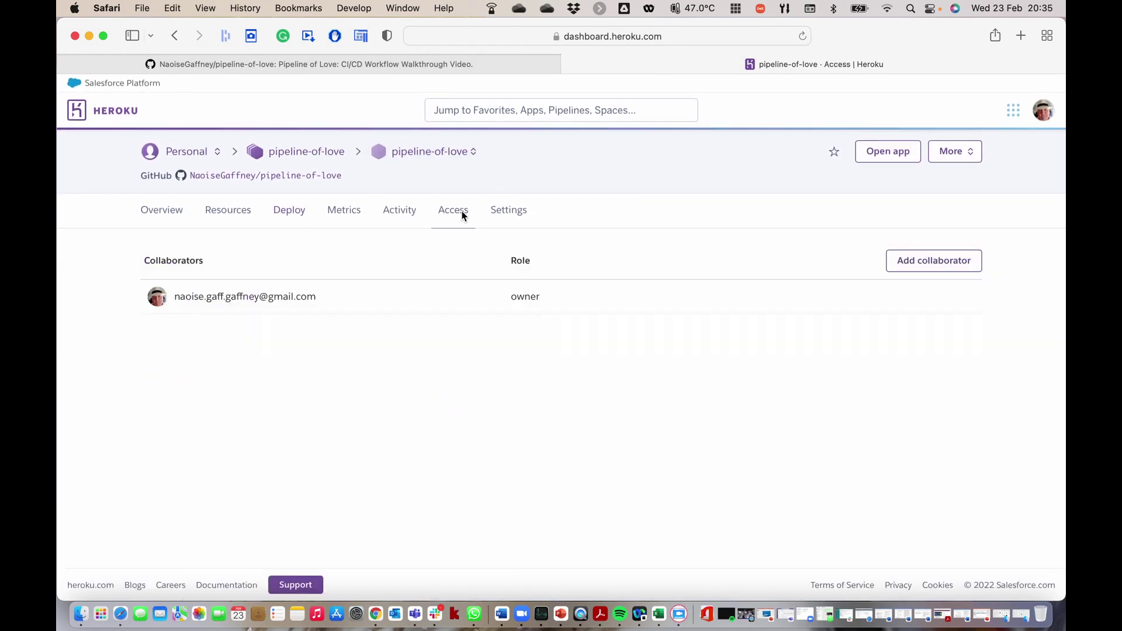
left_click(964, 272)
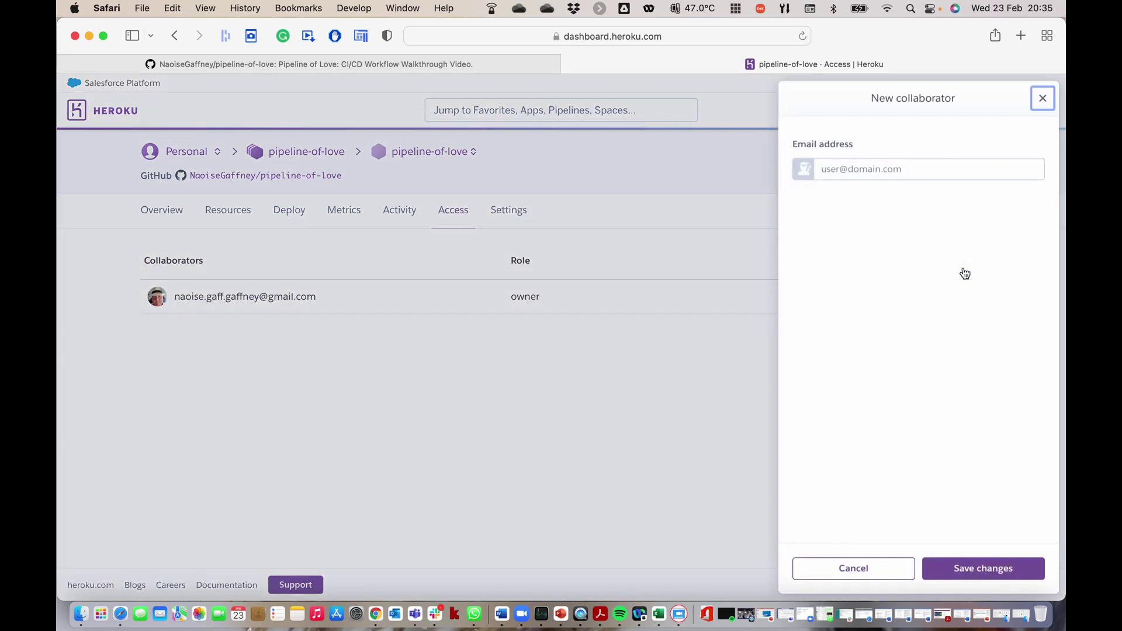
left_click(1043, 98)
left_click(522, 215)
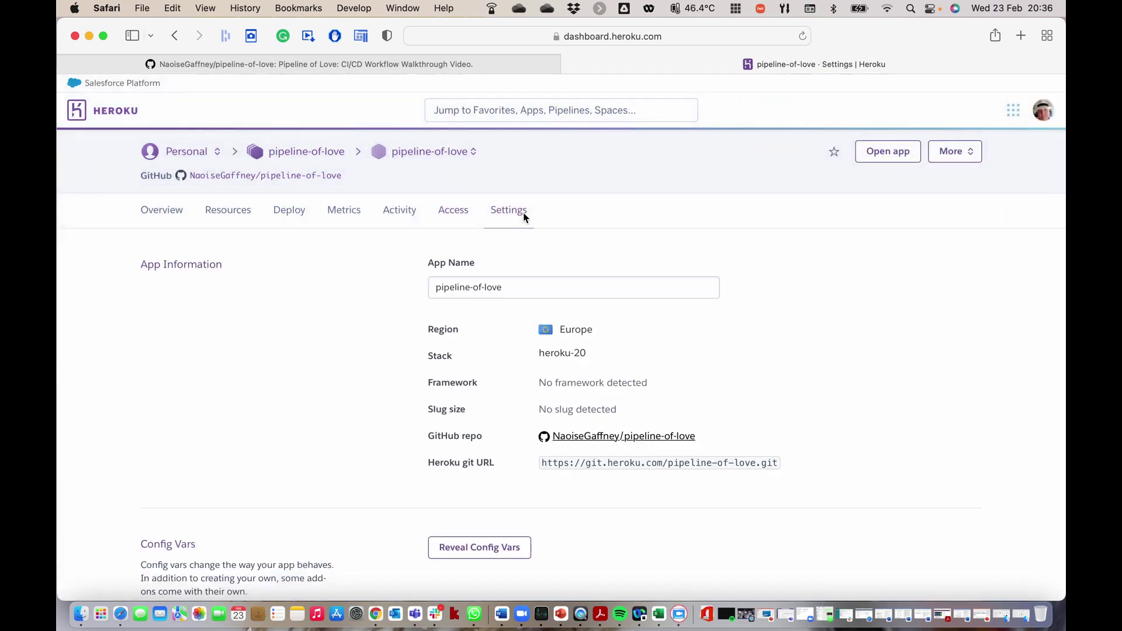
- Add a SECRET_KEY config var with a secret value to pipeline-of-love, then return to the pipeline overview
scroll(491, 409, "down", 3)
left_click(490, 471)
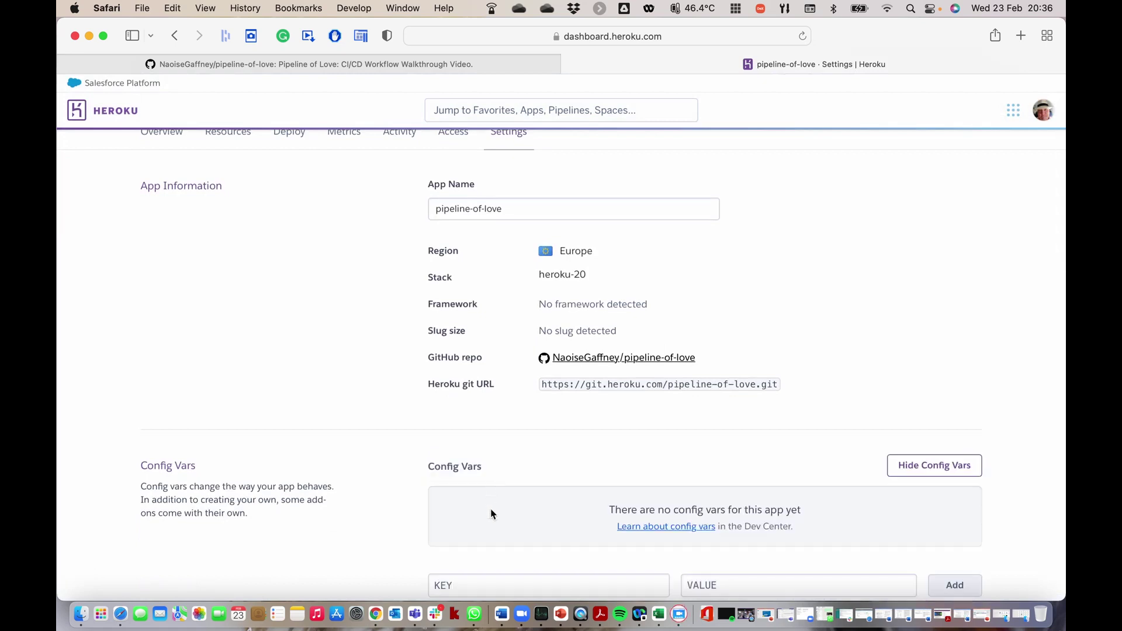
scroll(491, 513, "down", 3)
left_click(501, 485)
type("SECRET_KEY")
key("Tab")
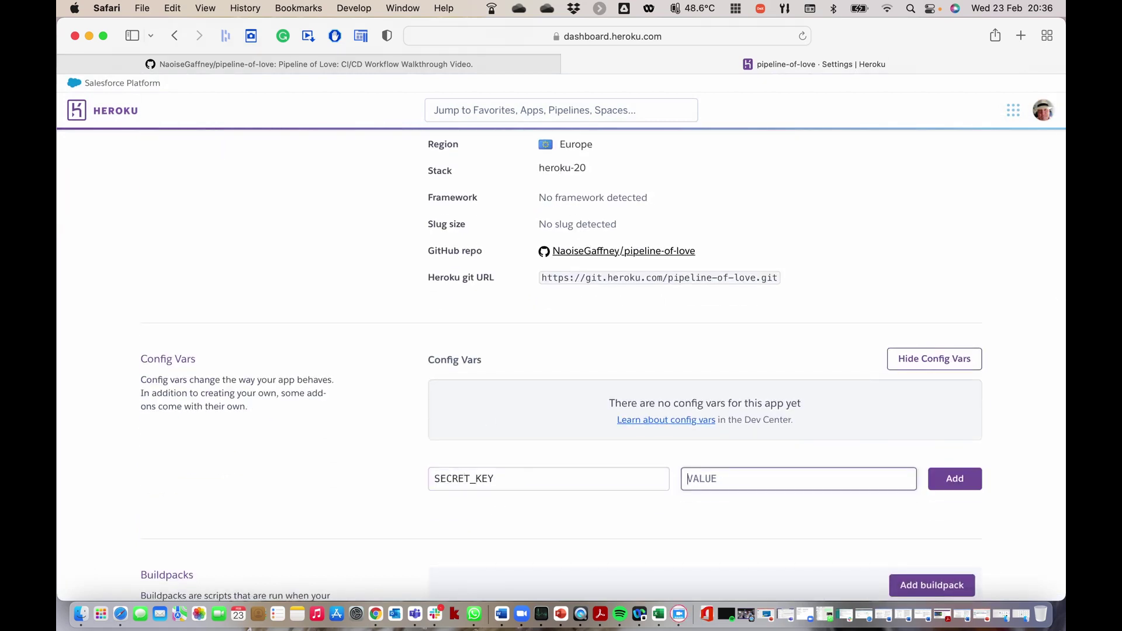
left_click(951, 487)
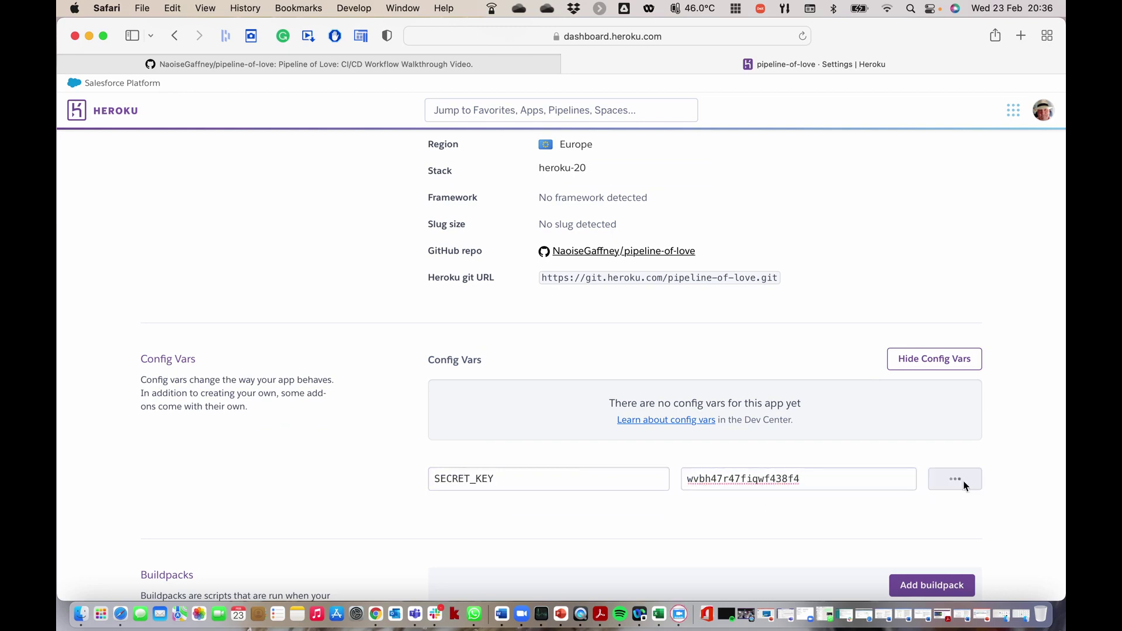
scroll(670, 270, "up", 5)
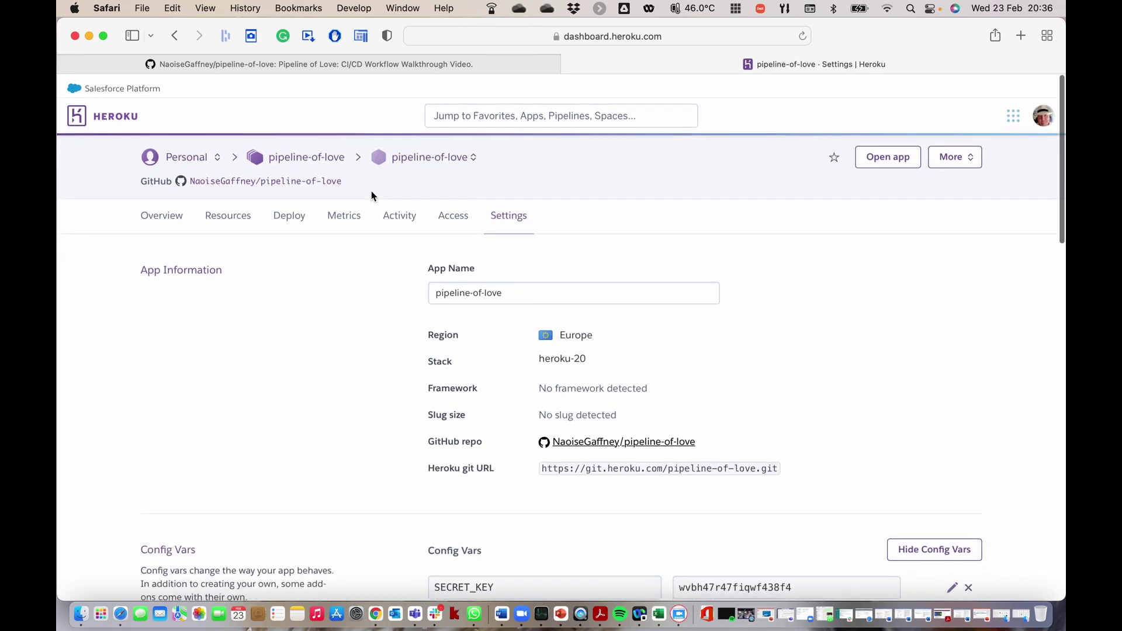
left_click(328, 162)
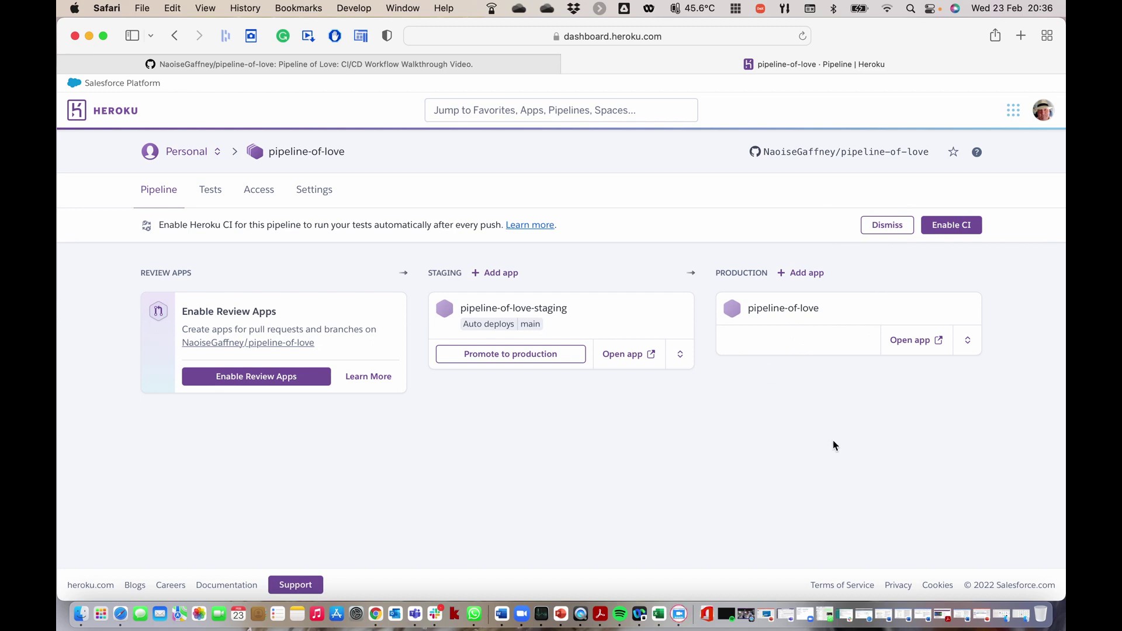
- Glance at the GitHub repository, then open the pipeline-of-love-staging app from the pipeline
left_click(394, 69)
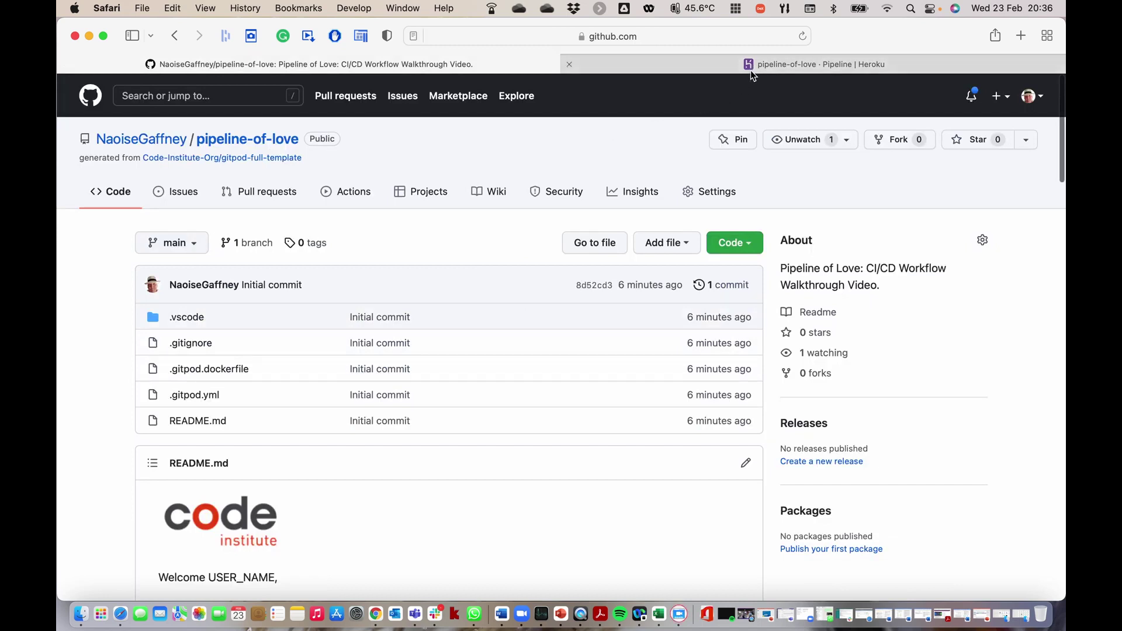
left_click(772, 66)
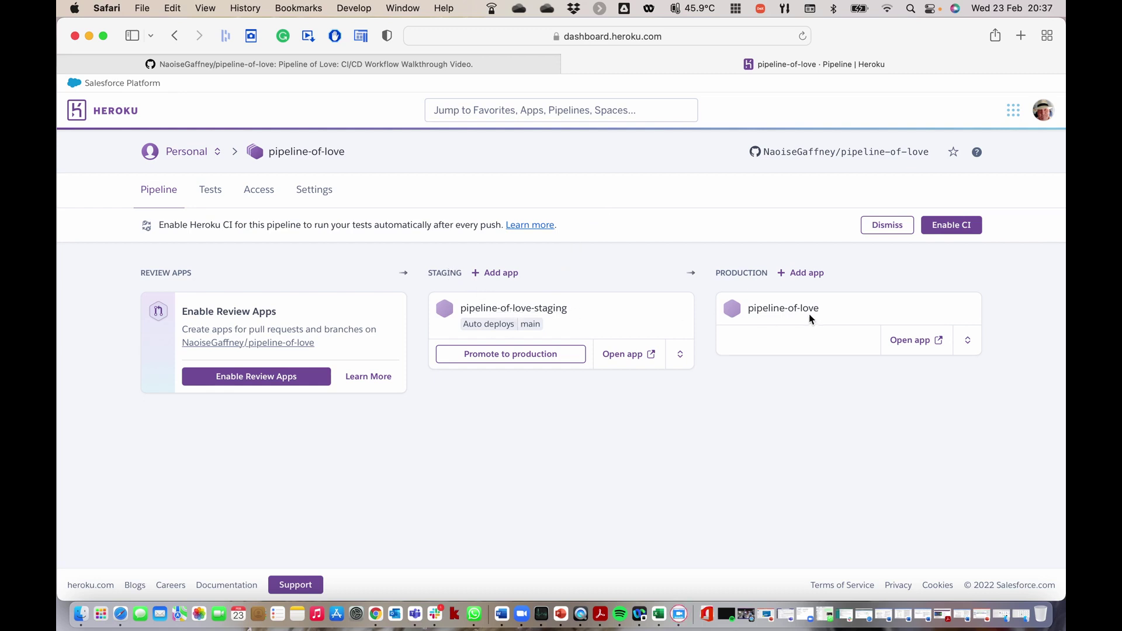
left_click(514, 309)
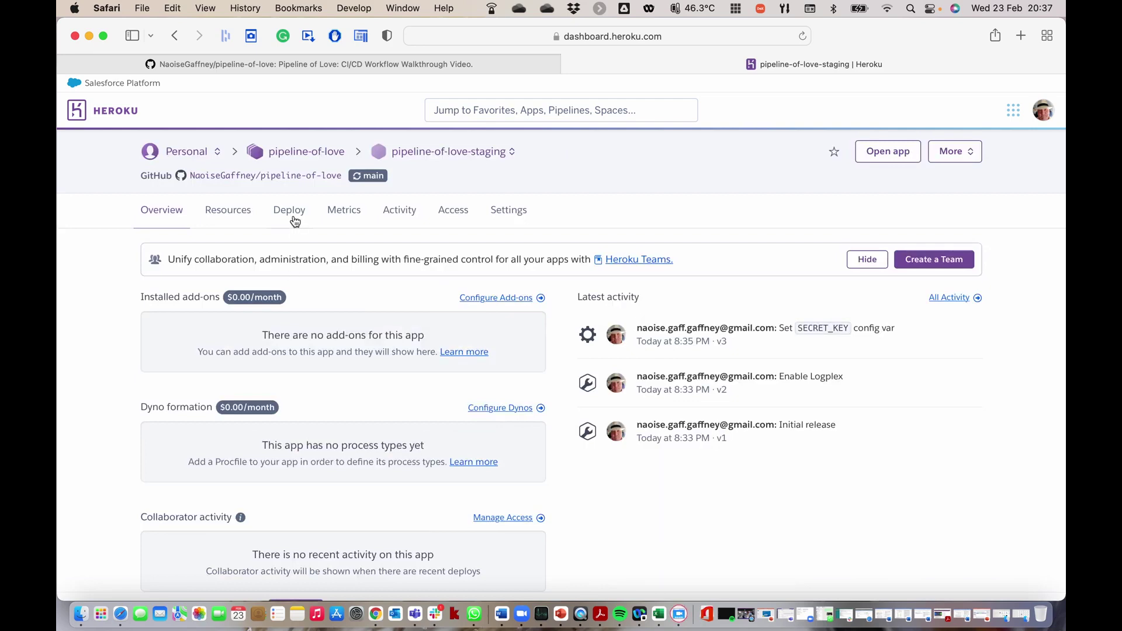
- Confirm pipeline-of-love-staging automatically deploys from the main branch
left_click(295, 220)
scroll(627, 471, "down", 2)
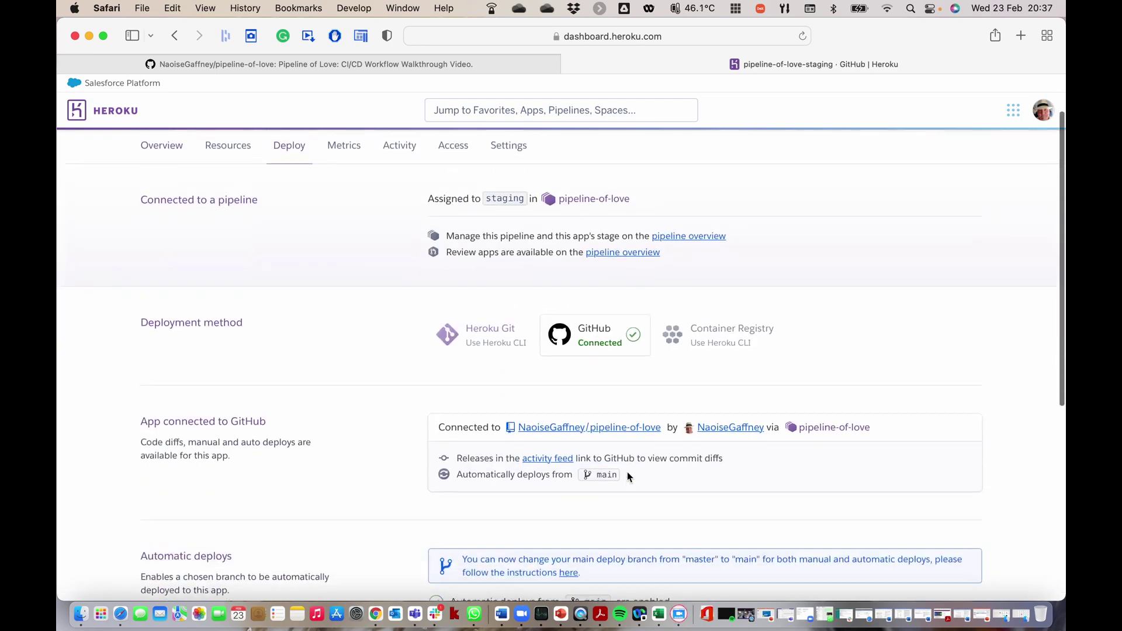
scroll(638, 490, "down", 7)
scroll(738, 456, "down", 1)
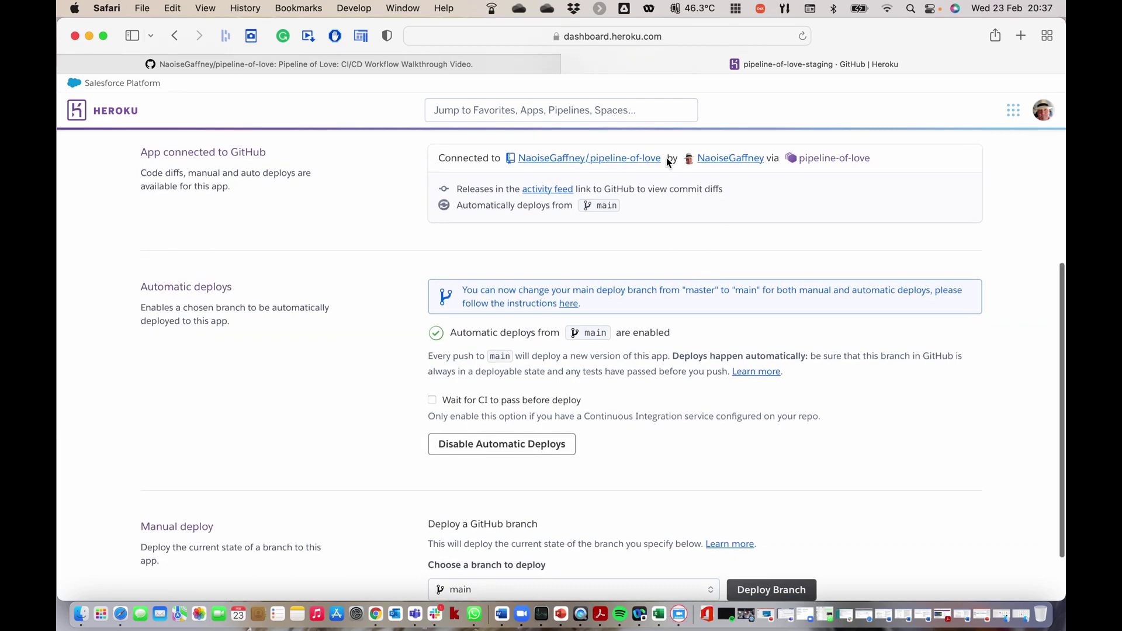
scroll(782, 171, "up", 10)
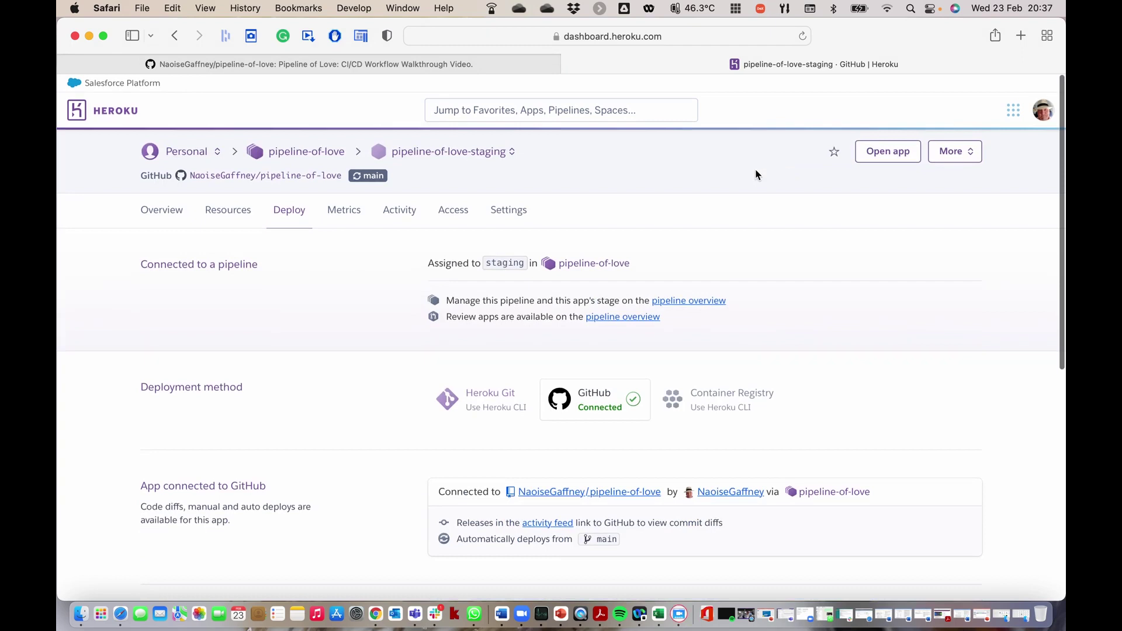
- Verify the staging app's SECRET_KEY config var, then return to the pipeline-of-love overview
left_click(507, 211)
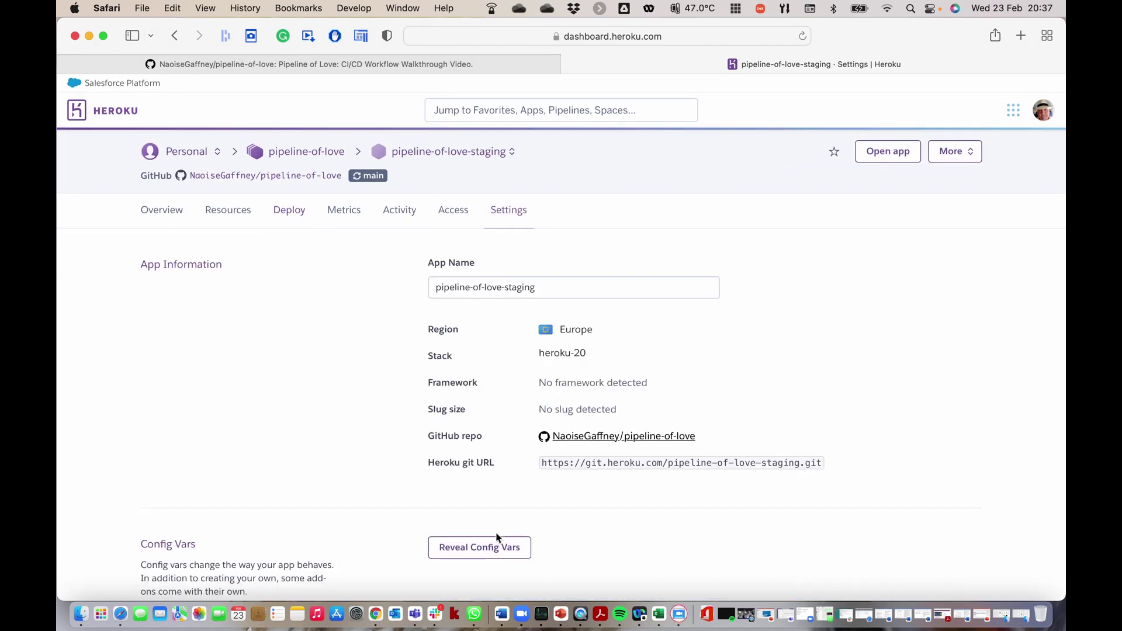
scroll(619, 501, "down", 3)
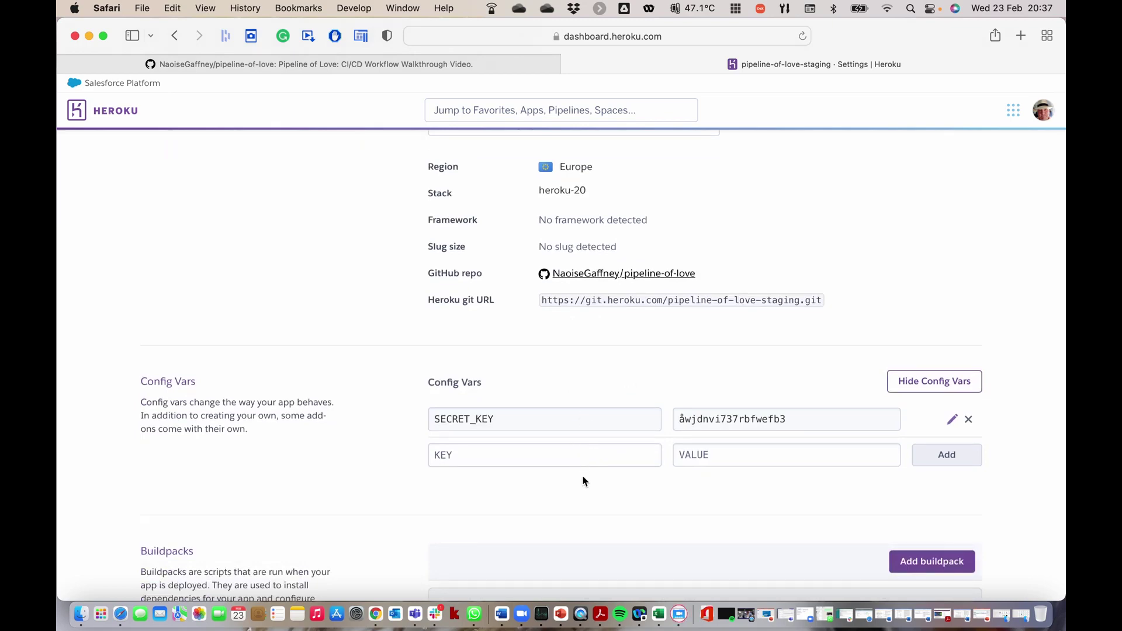
scroll(583, 460, "up", 5)
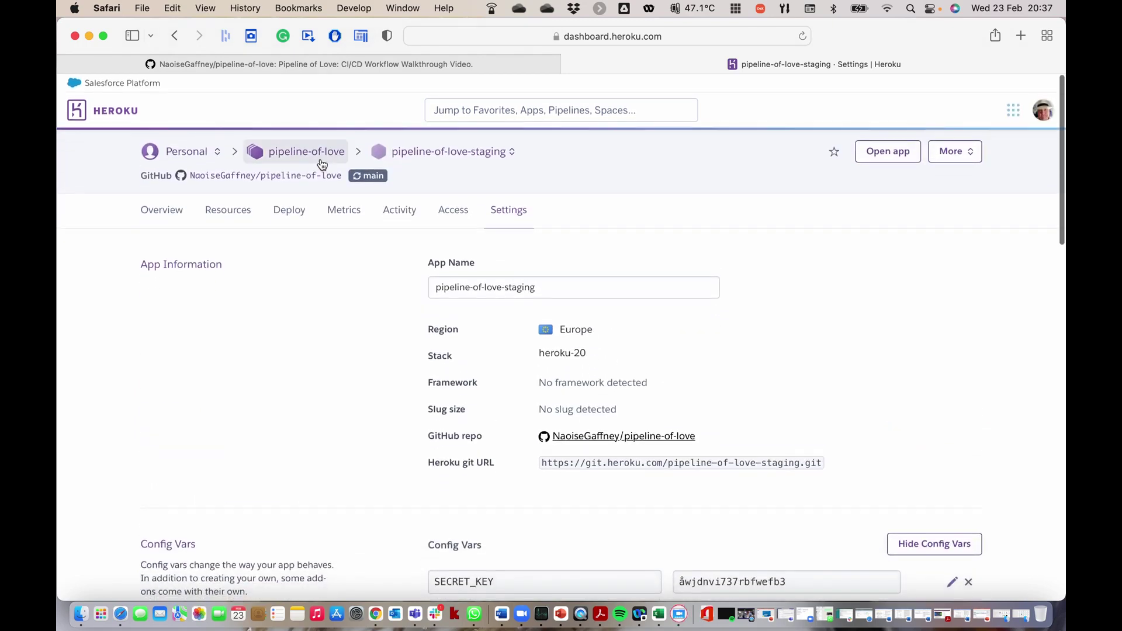
left_click(322, 162)
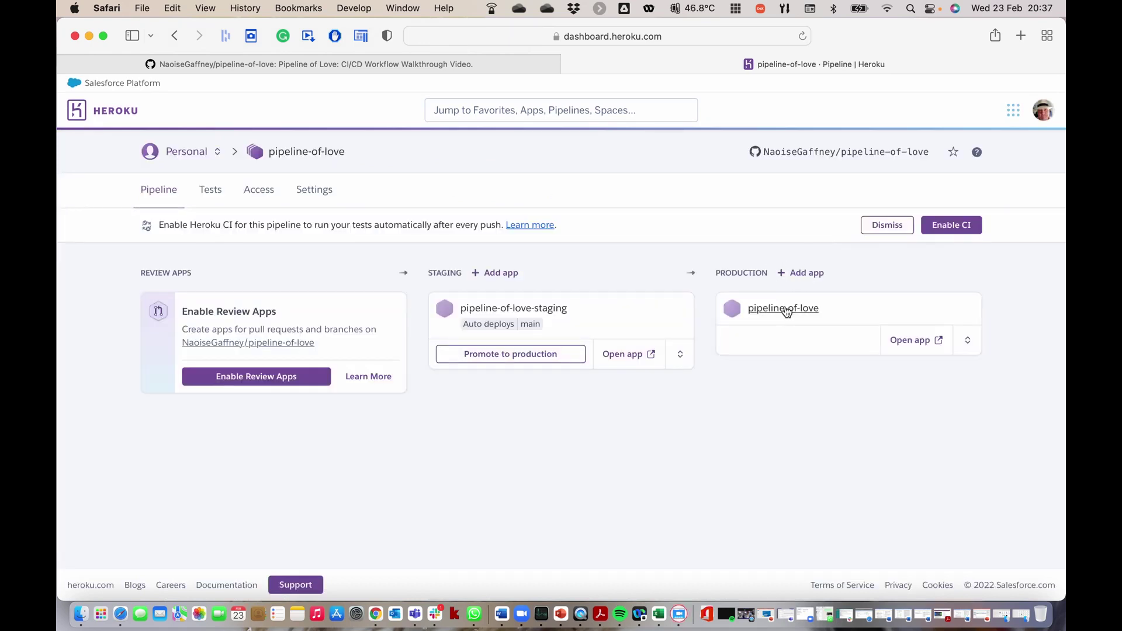
left_click(786, 310)
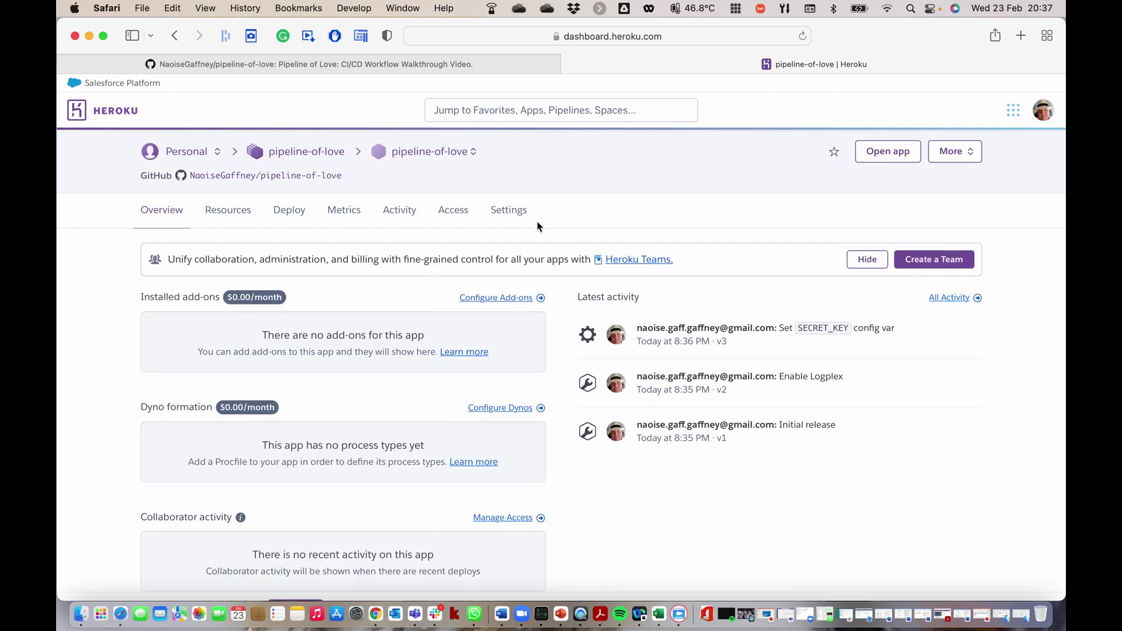
left_click(522, 216)
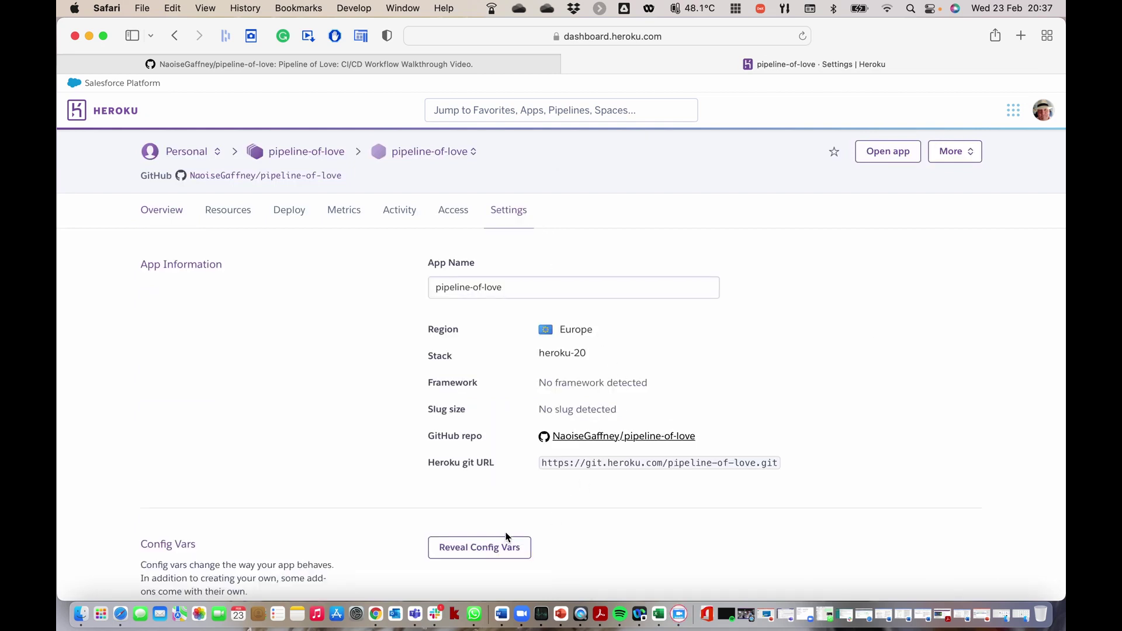
scroll(506, 536, "down", 2)
left_click(504, 436)
scroll(679, 474, "down", 1)
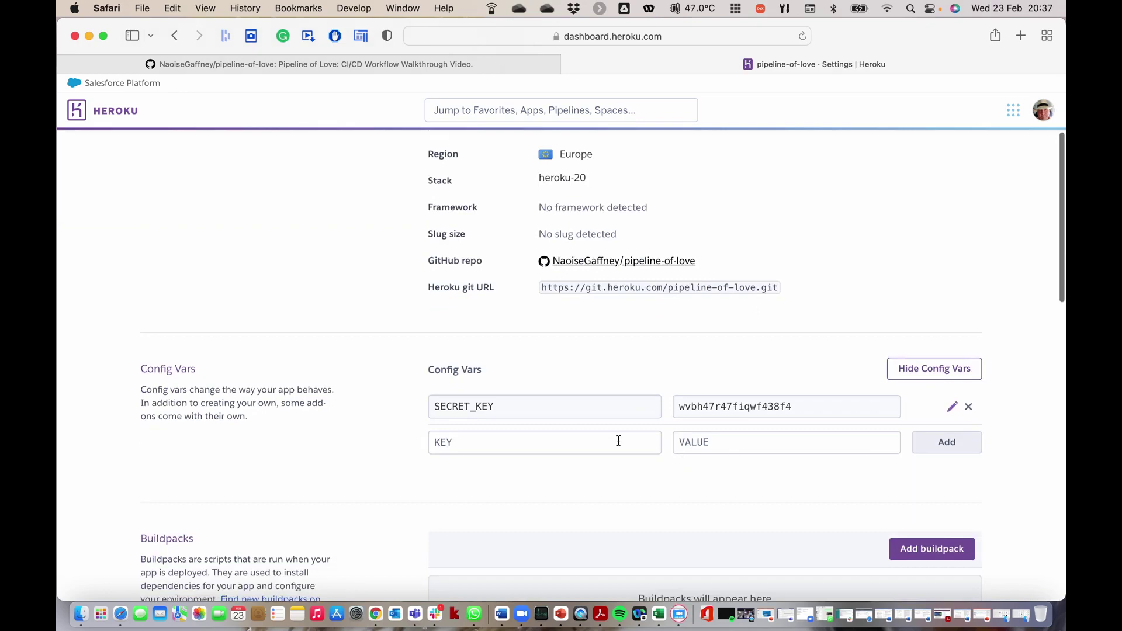
scroll(620, 438, "up", 3)
left_click(455, 218)
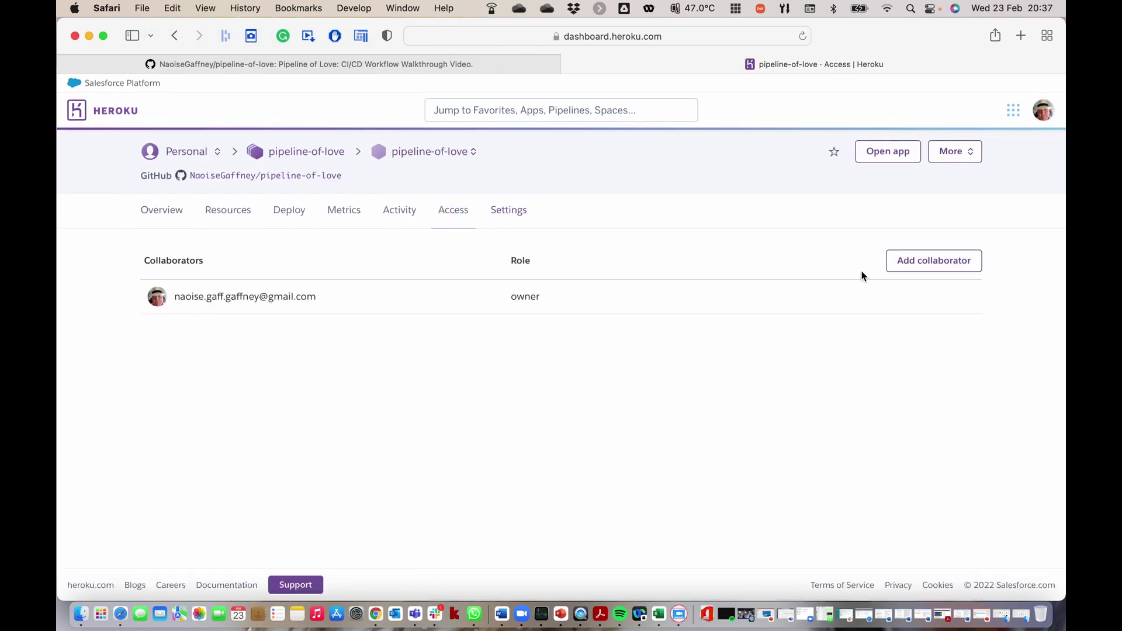
left_click(286, 214)
scroll(801, 412, "down", 3)
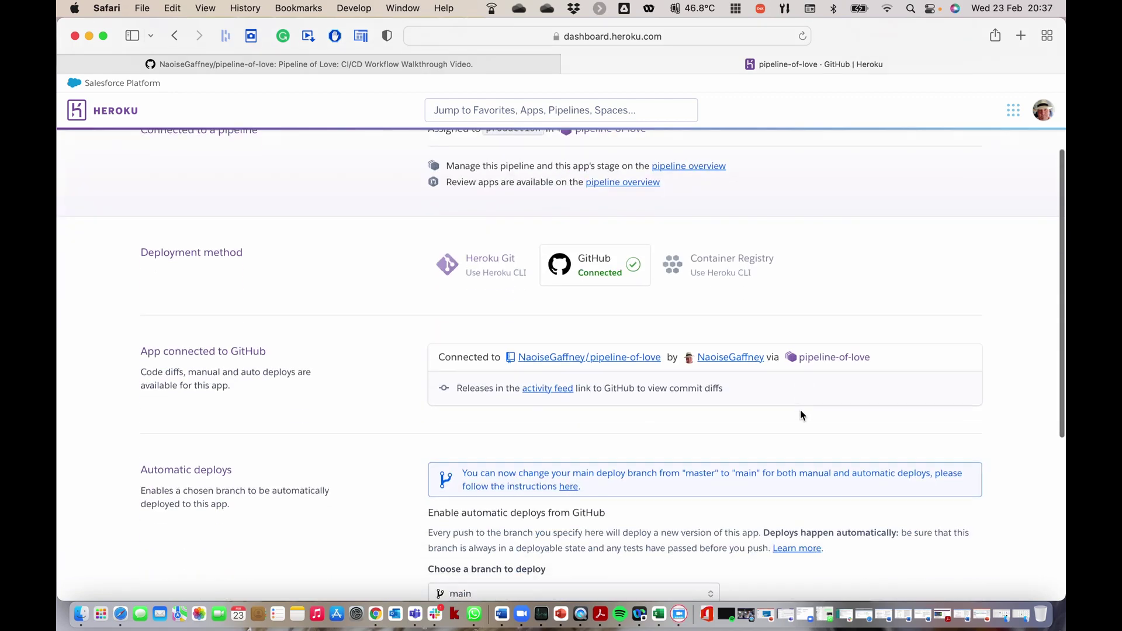
scroll(800, 409, "up", 3)
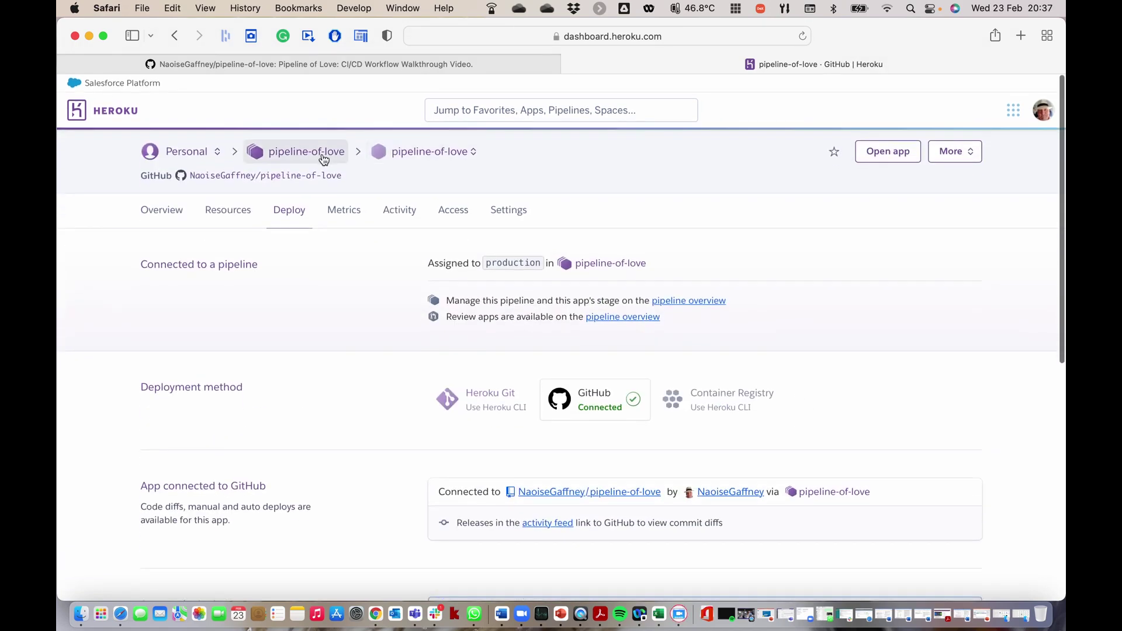
left_click(322, 157)
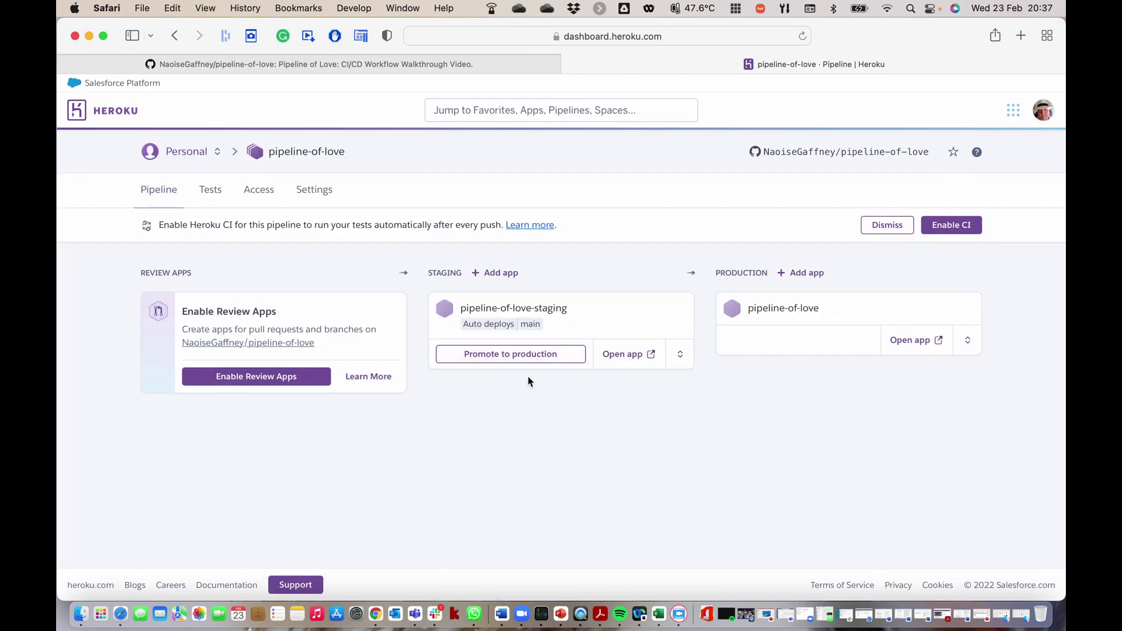
- Promote pipeline-of-love-staging to production, then dismiss the no-slug-releases error
left_click(532, 357)
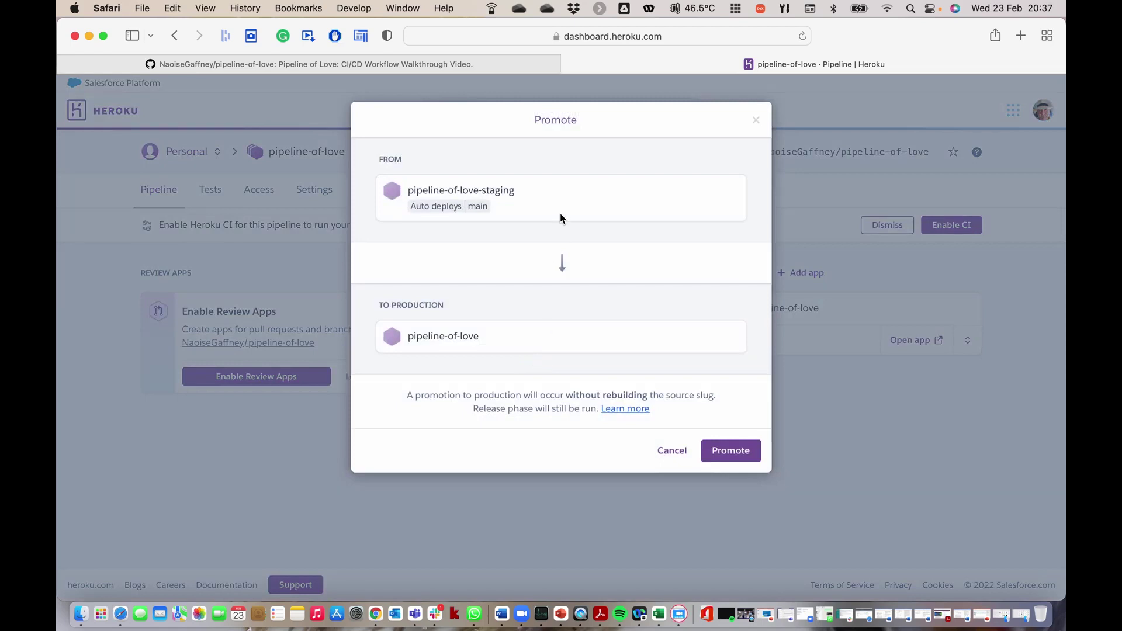
left_click(728, 456)
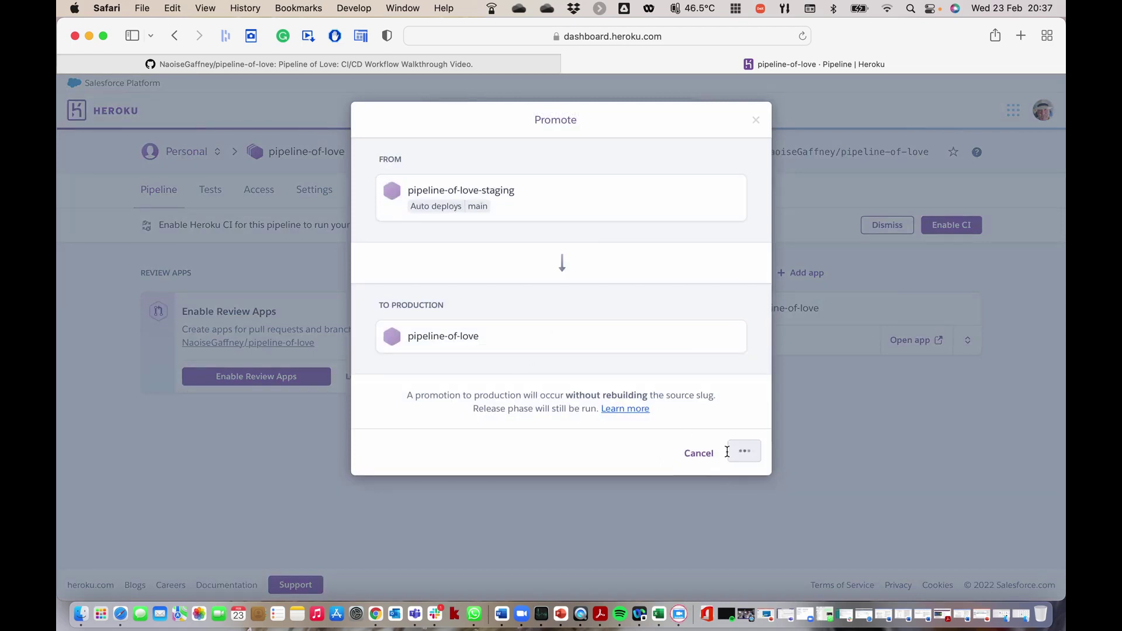
left_click(679, 456)
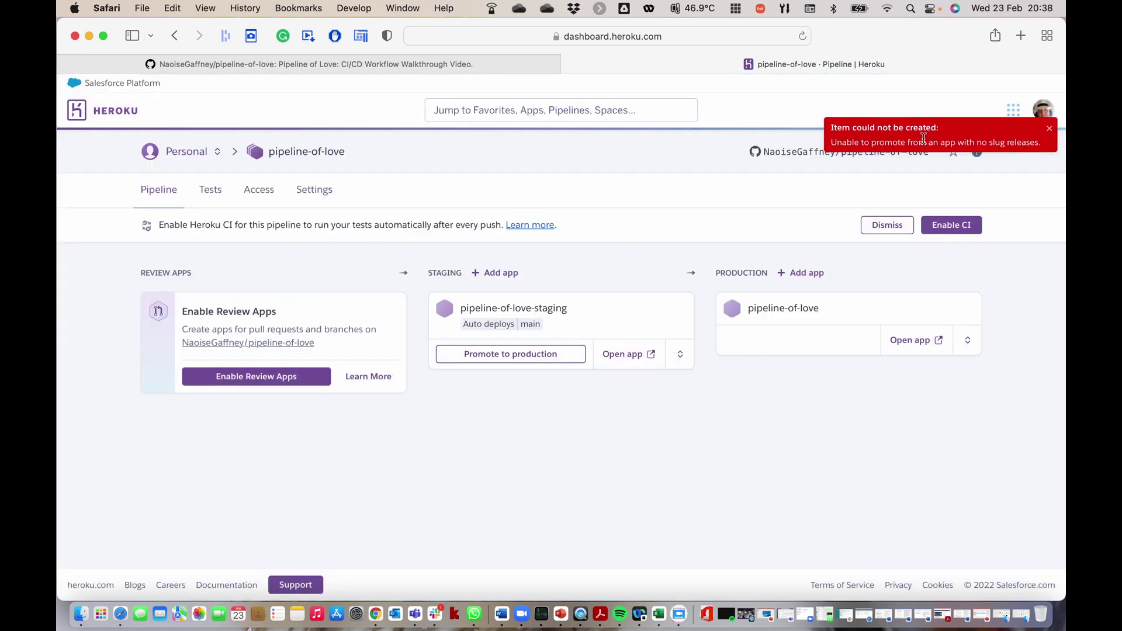
left_click(1049, 132)
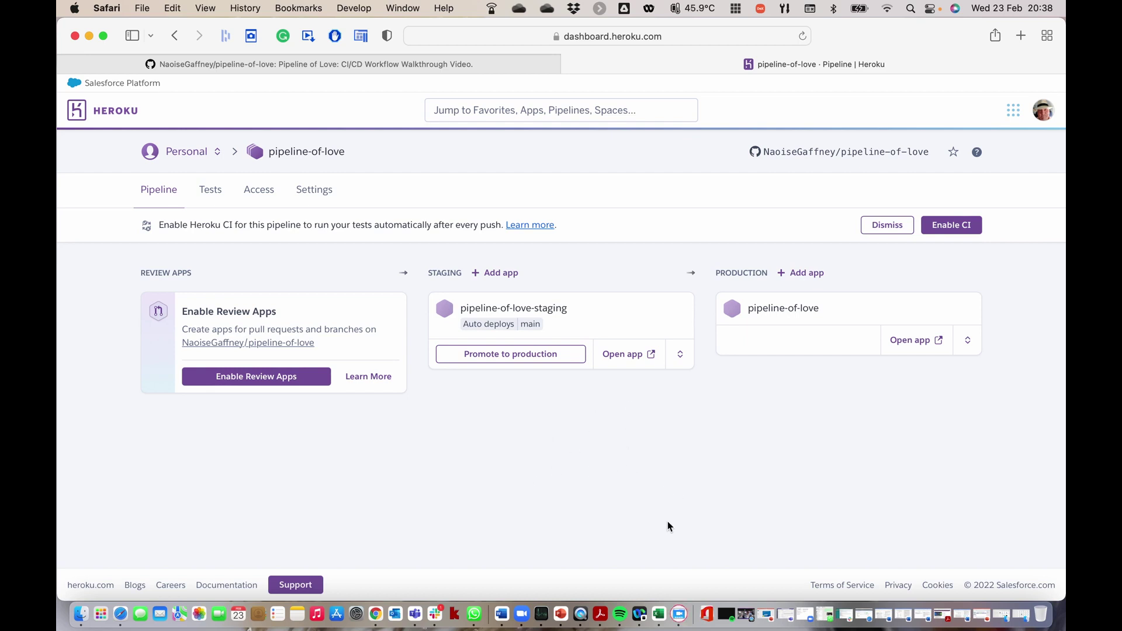
left_click(680, 615)
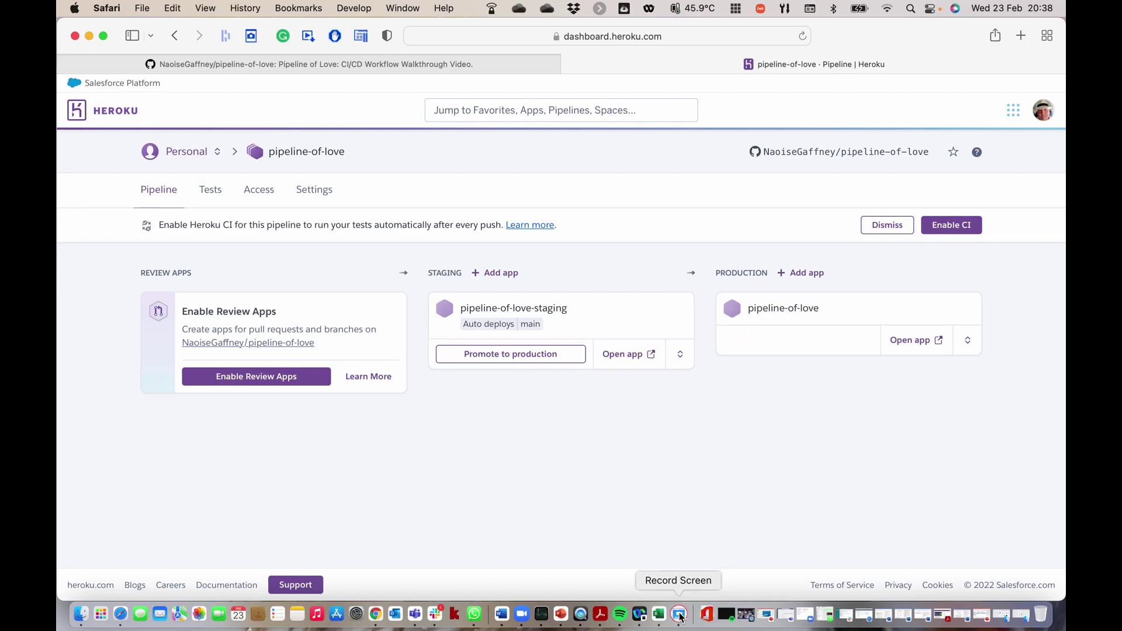